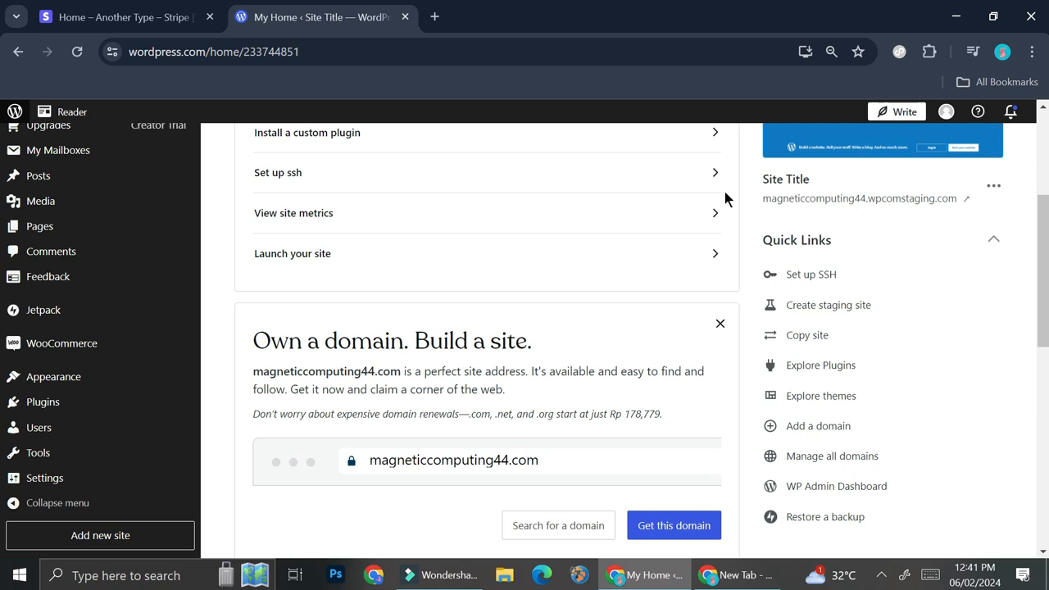
# - Switch to the Stripe dashboard and look over the getting-started section and developer keys on its home page
pyautogui.click(131, 9)
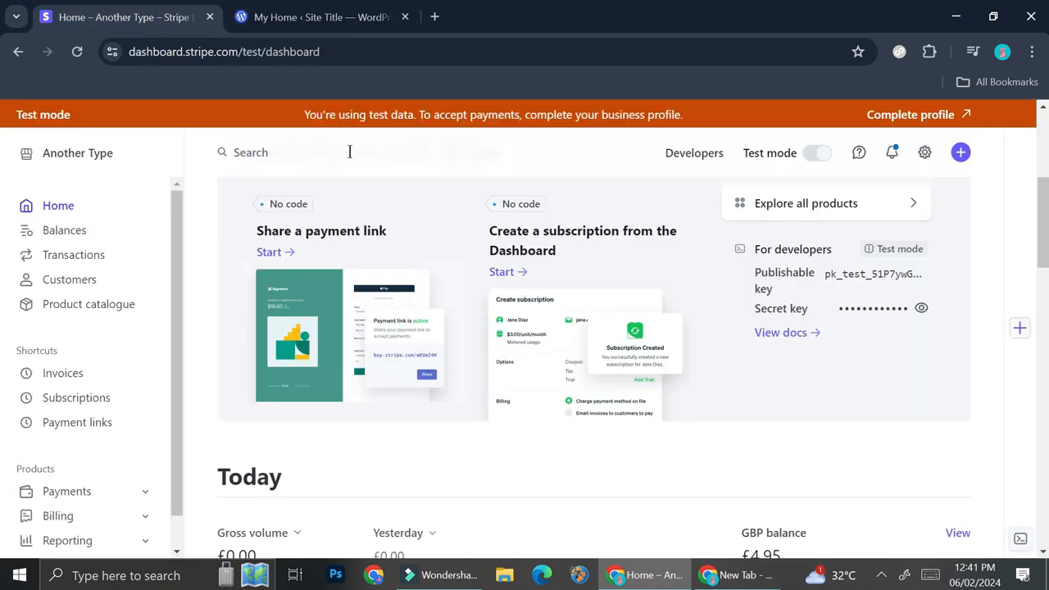
pyautogui.scroll(-1, 455, 201)
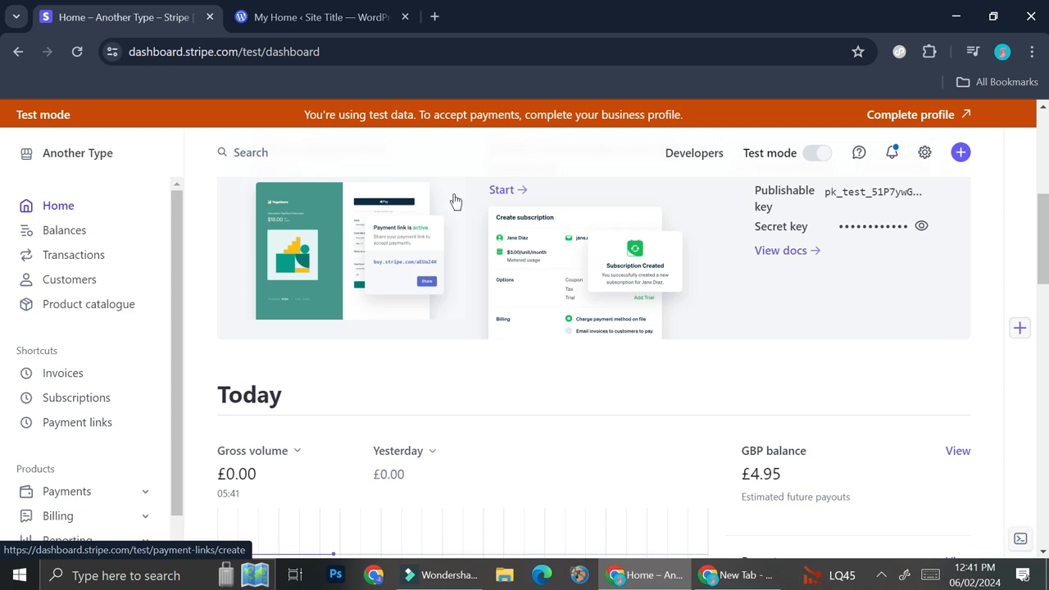
pyautogui.scroll(2, 801, 267)
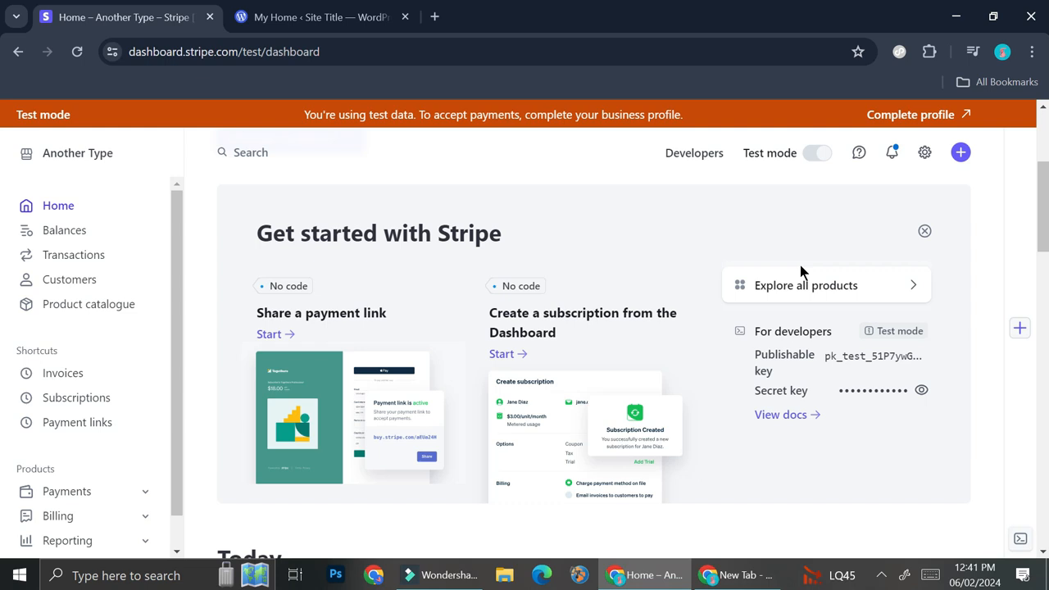
# - Return to the WordPress site and open its page for adding a new plugin
pyautogui.click(332, 13)
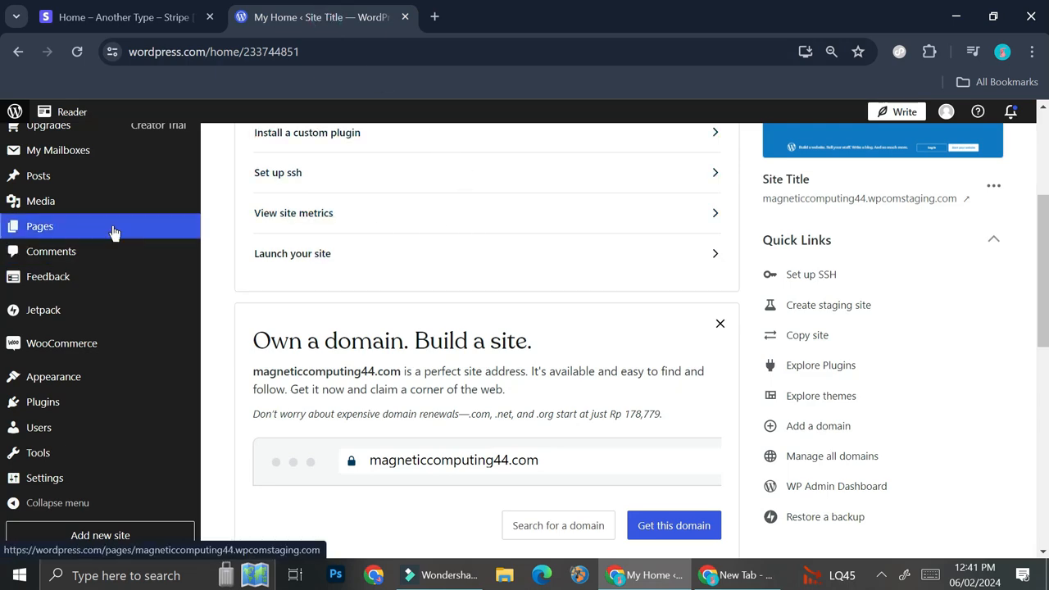
pyautogui.scroll(-4, 135, 345)
pyautogui.moveTo(150, 481)
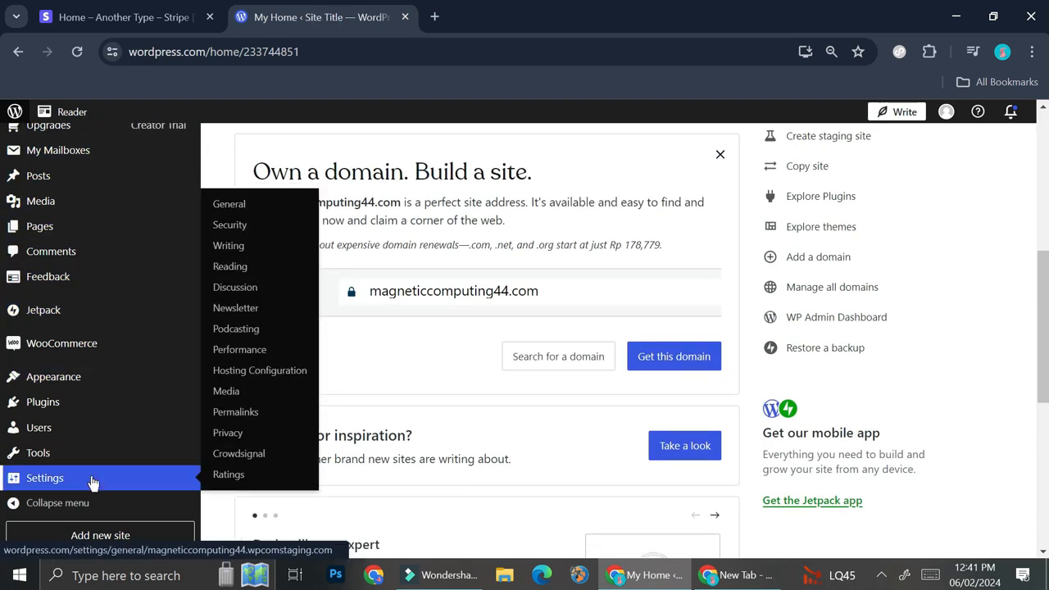
pyautogui.moveTo(92, 412)
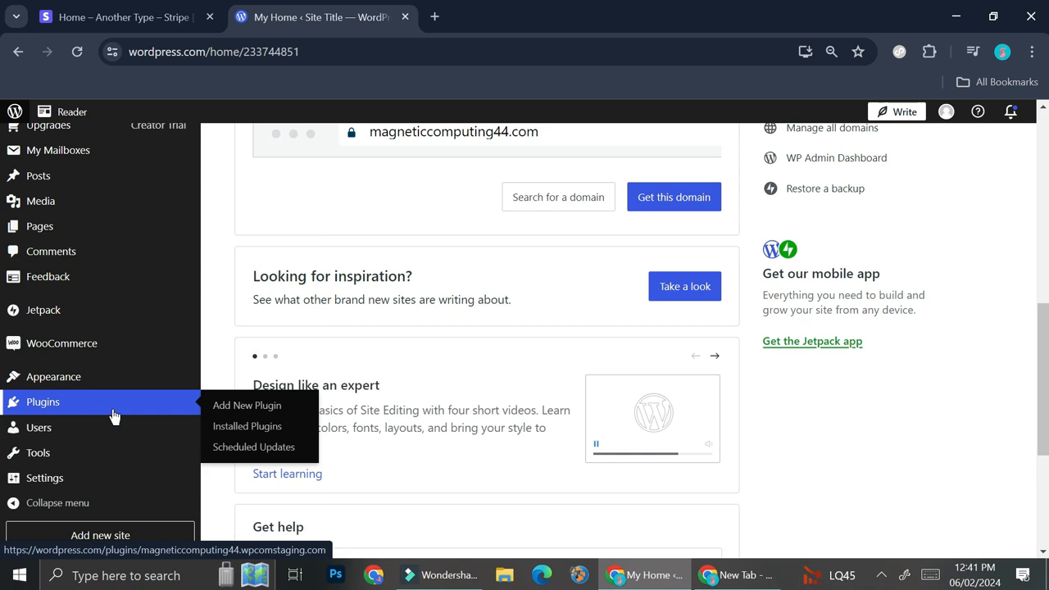
pyautogui.click(232, 407)
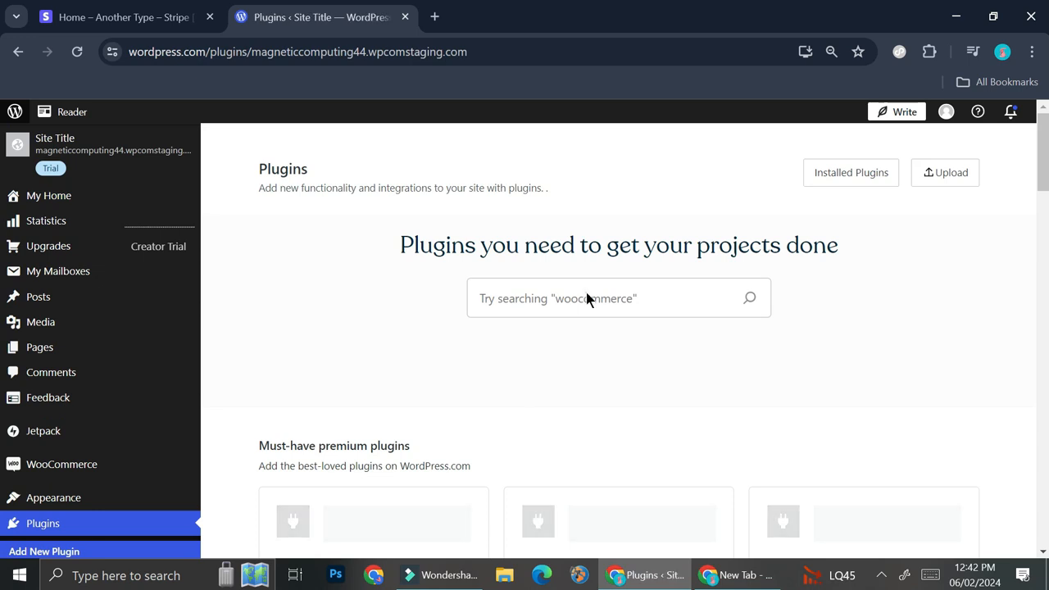
# - Search the plugin catalogue for "stripe" and open the WooCommerce Stripe Payment Gateway plugin
pyautogui.click(587, 300)
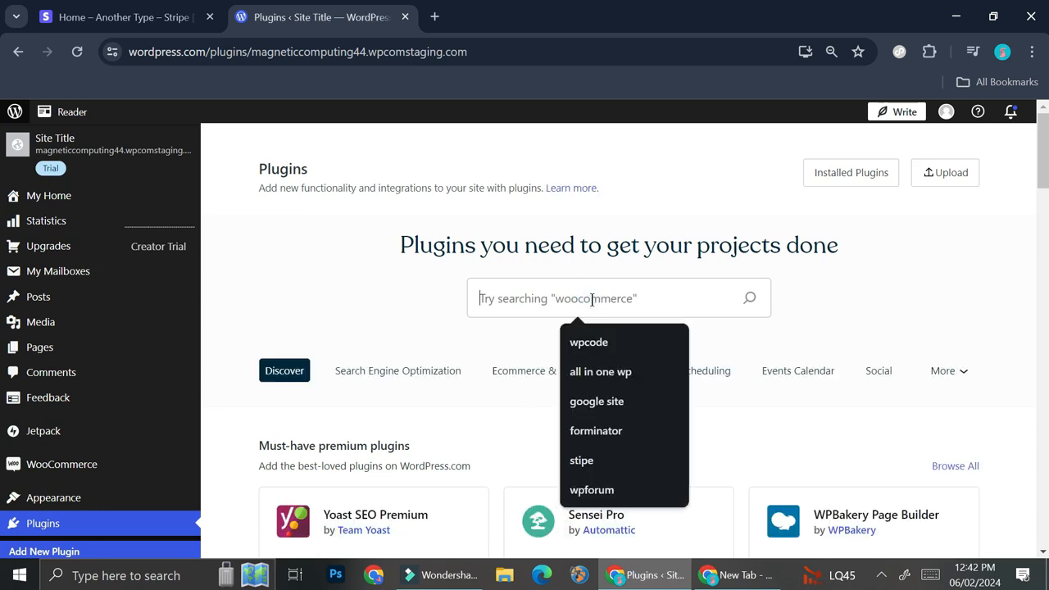
pyautogui.click(576, 302)
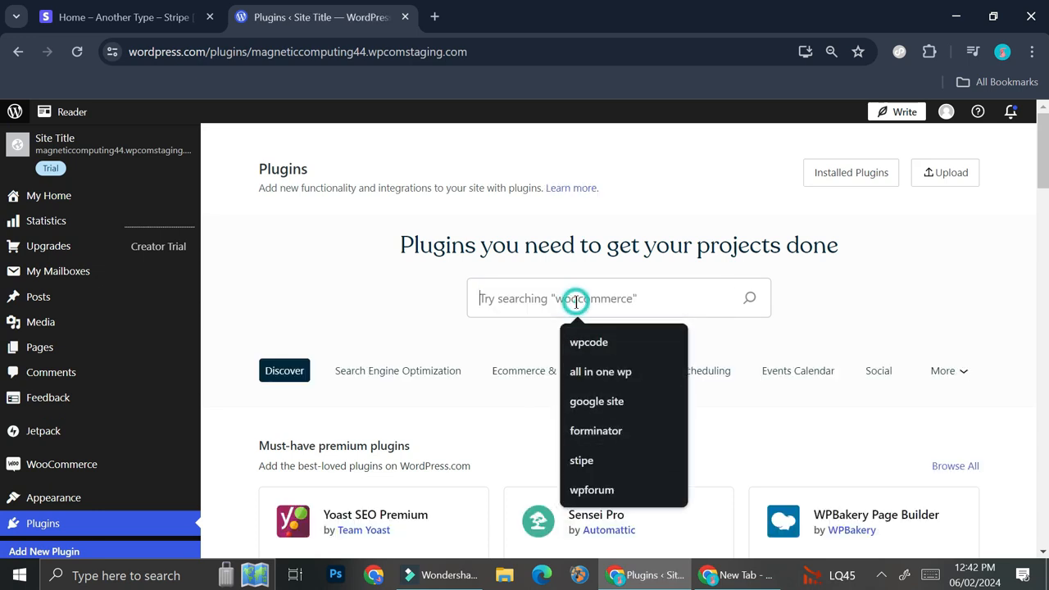
pyautogui.write('stripe')
pyautogui.press('Return')
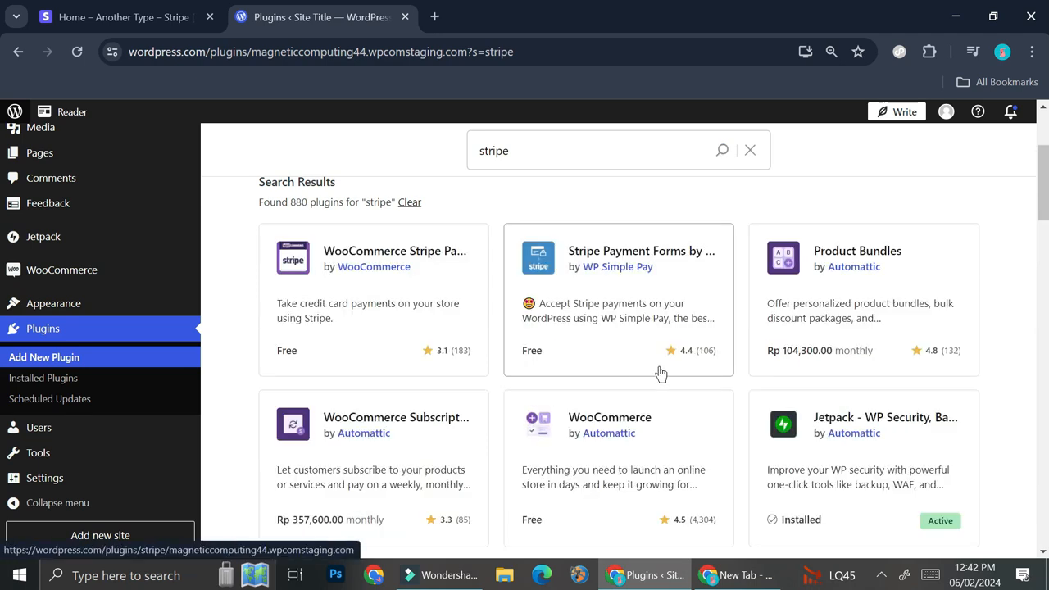
pyautogui.click(439, 275)
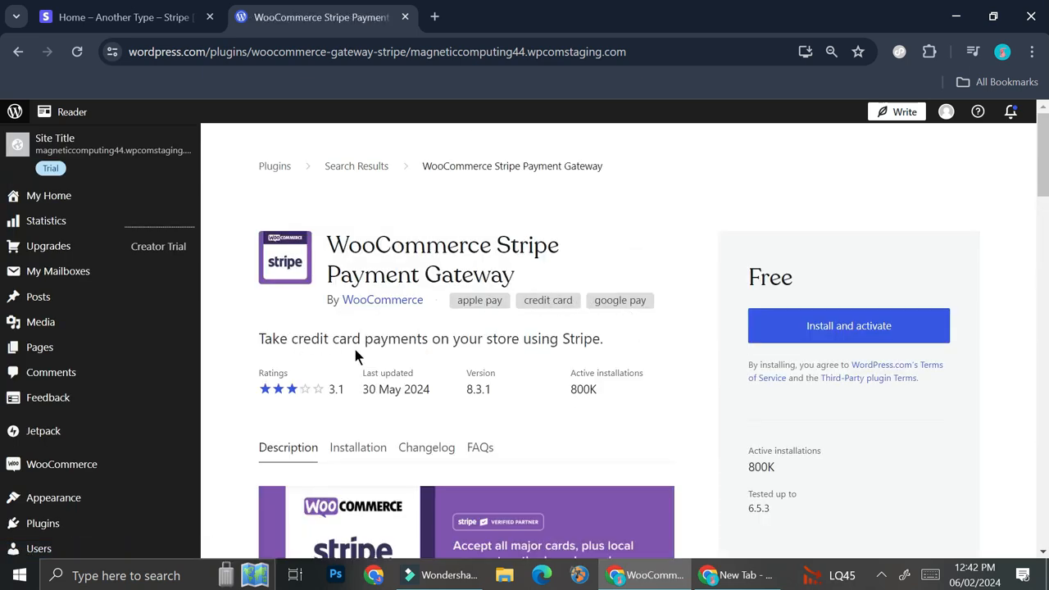
# - Read the plugin's description, including the accepted payment methods and the list of supported countries
pyautogui.scroll(-3, 535, 352)
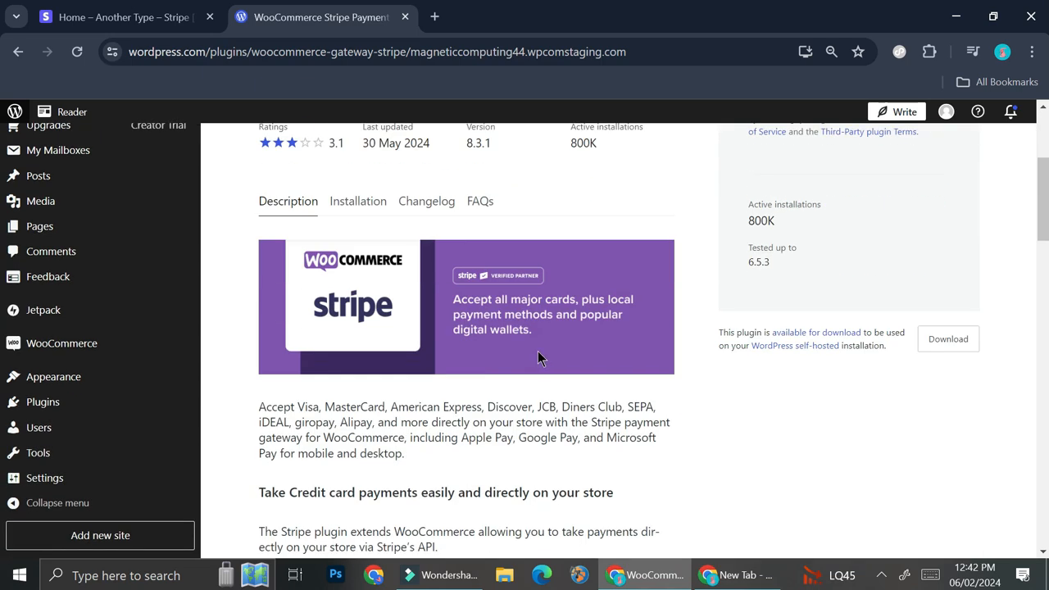
pyautogui.scroll(-1, 539, 358)
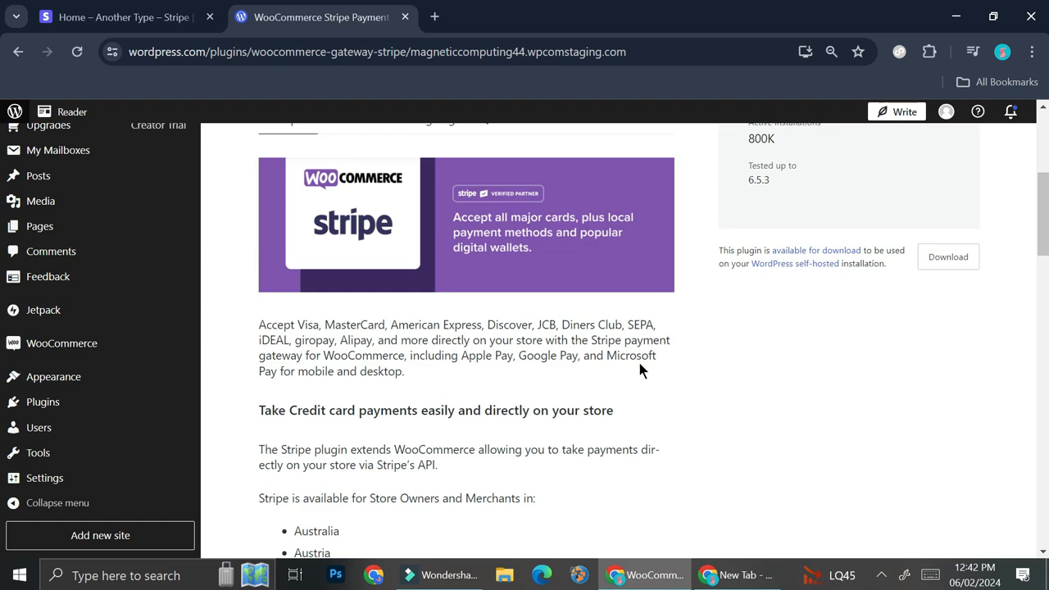
pyautogui.scroll(-3, 639, 364)
pyautogui.scroll(-9, 348, 306)
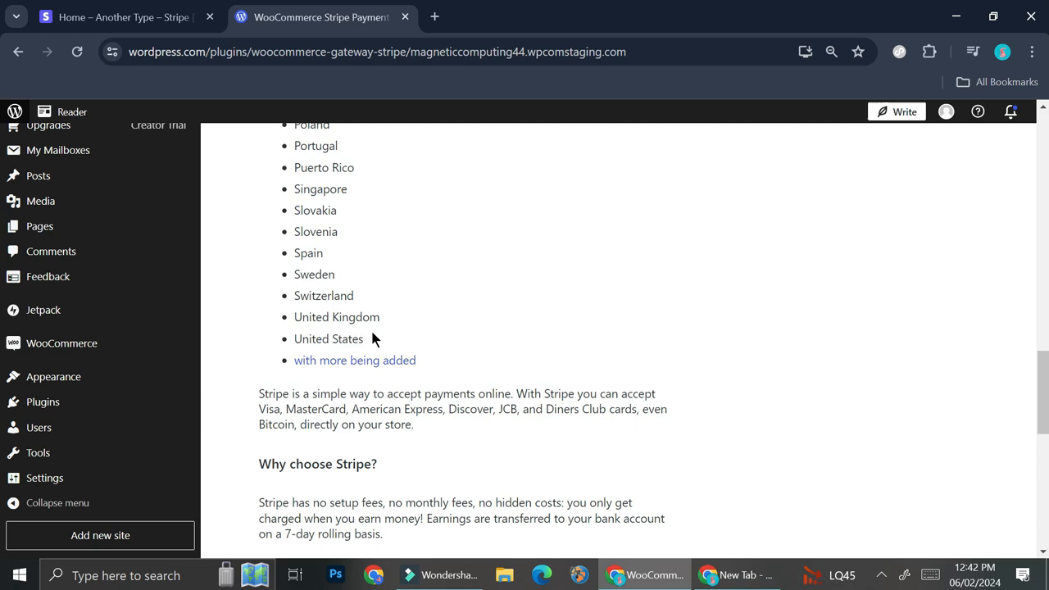
pyautogui.scroll(4, 362, 284)
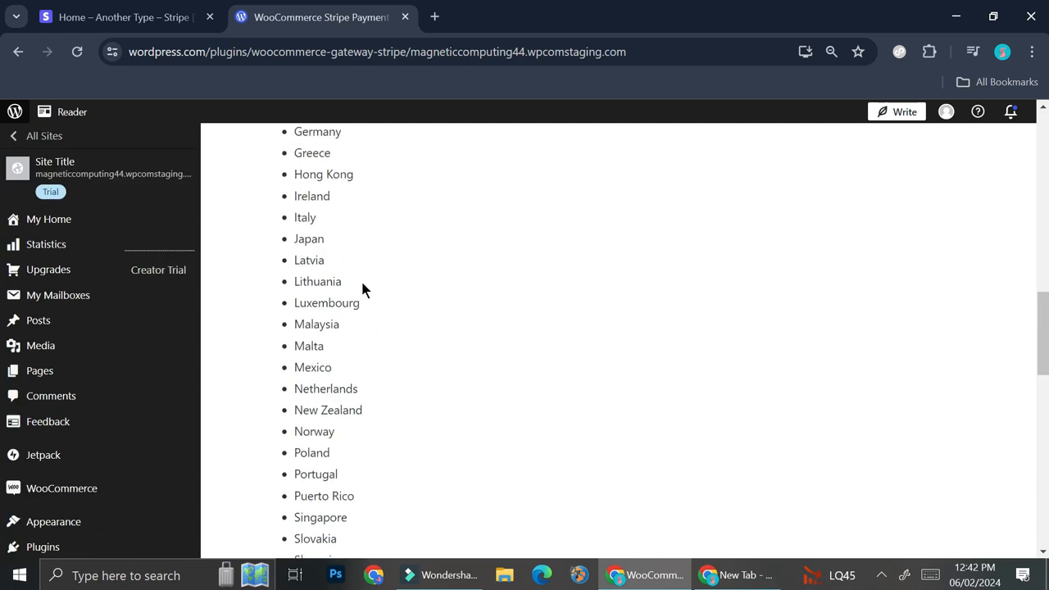
pyautogui.scroll(-5, 368, 287)
pyautogui.scroll(2, 370, 288)
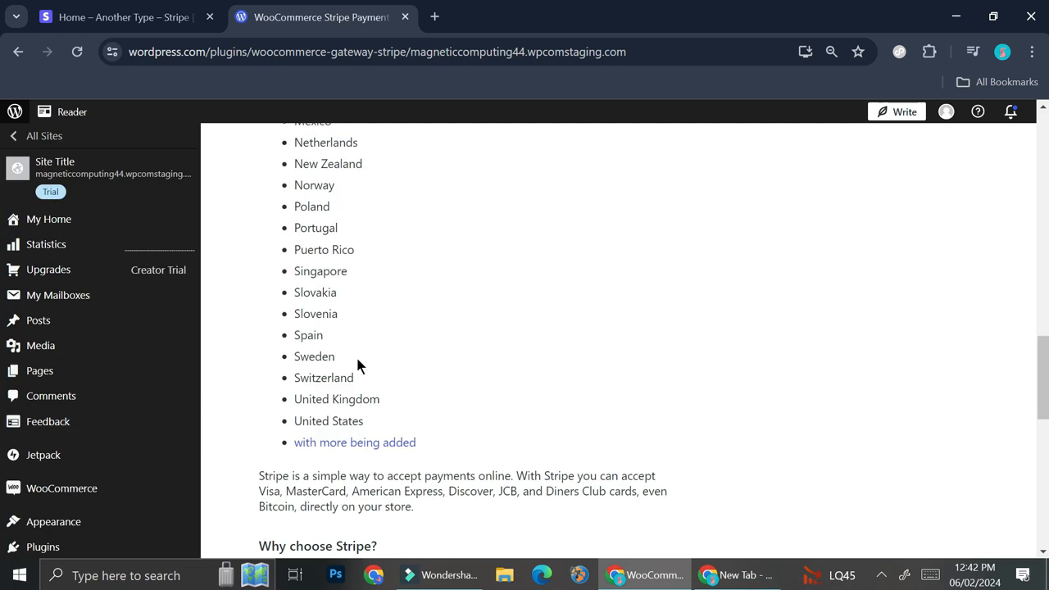
pyautogui.scroll(-5, 428, 359)
pyautogui.scroll(7, 456, 344)
pyautogui.scroll(15, 458, 350)
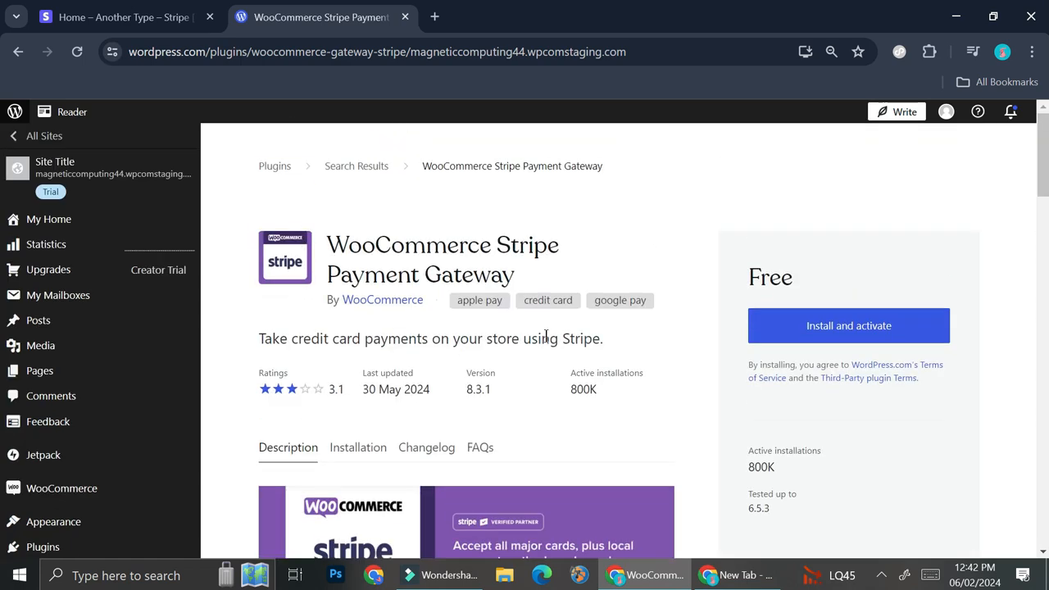
# - Install and activate the WooCommerce Stripe Payment Gateway plugin, and open the site's WooCommerce page
pyautogui.click(789, 334)
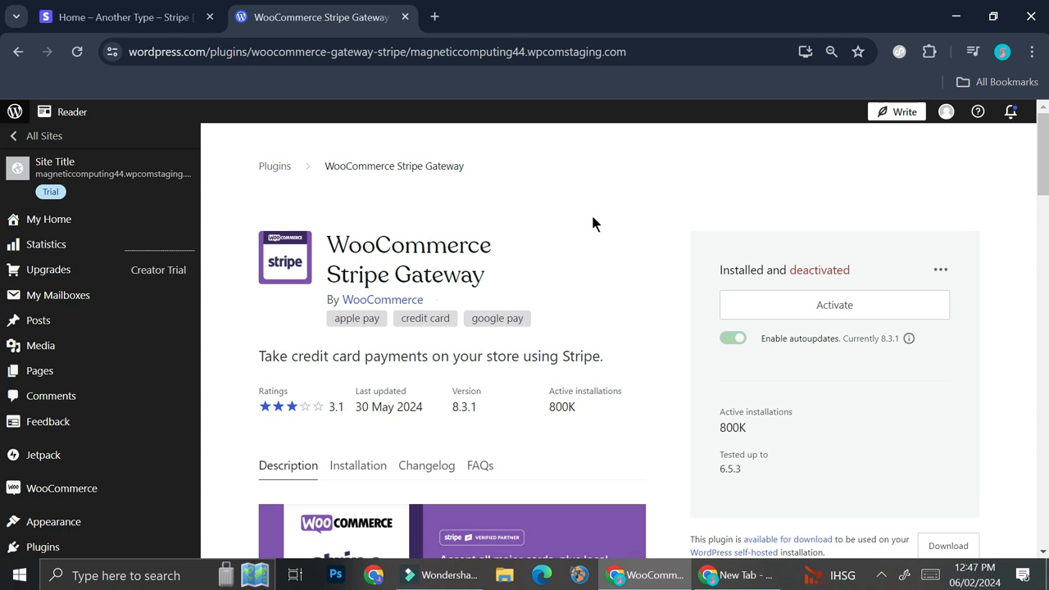
pyautogui.click(131, 496)
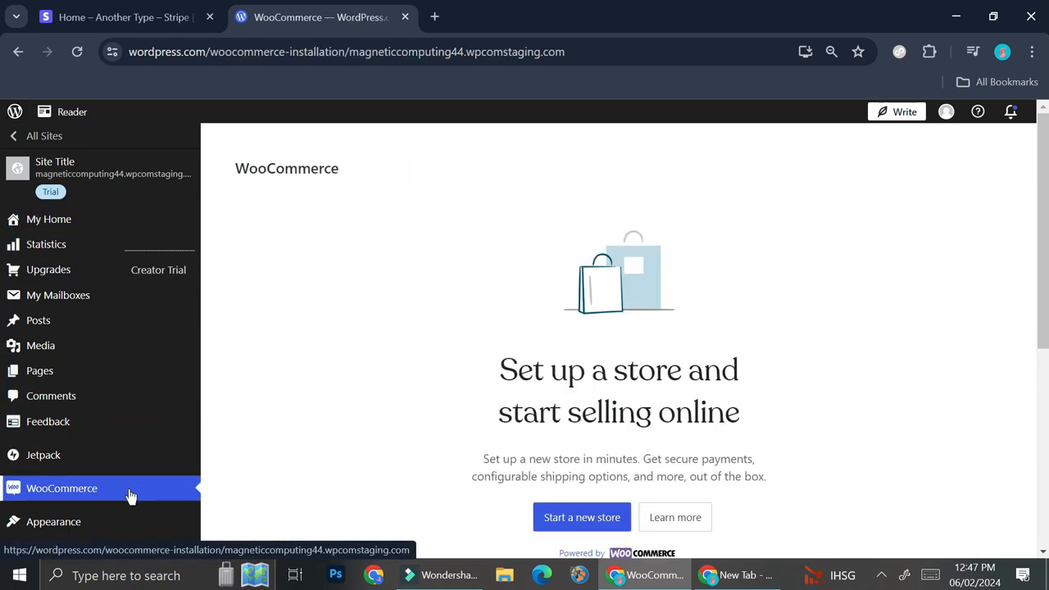
# - Open the WooCommerce payment settings and manage the Stripe payment method
pyautogui.scroll(-2, 377, 402)
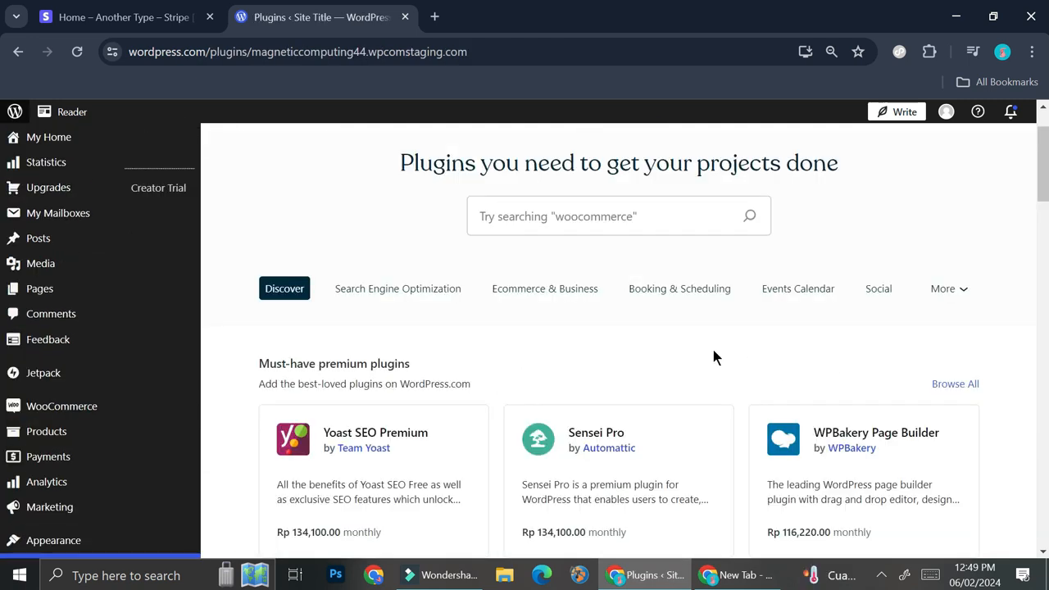
pyautogui.moveTo(99, 409)
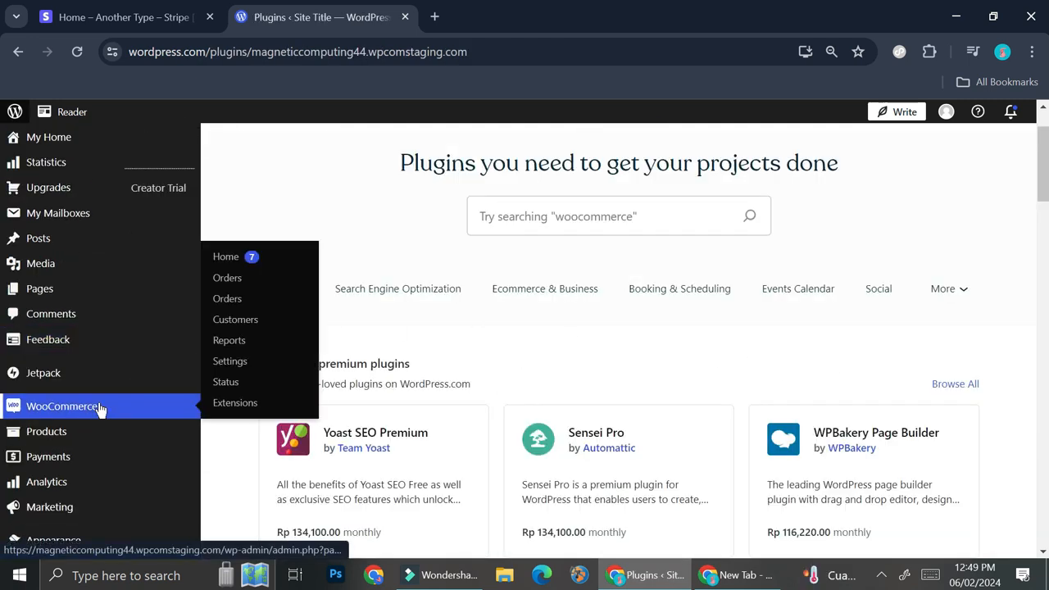
pyautogui.click(223, 362)
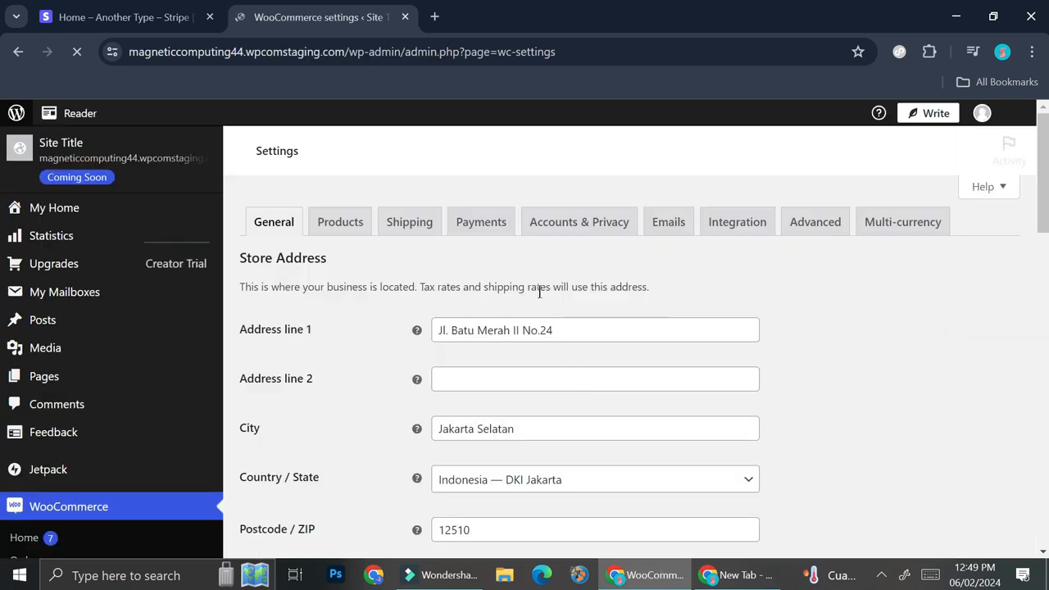
pyautogui.click(481, 230)
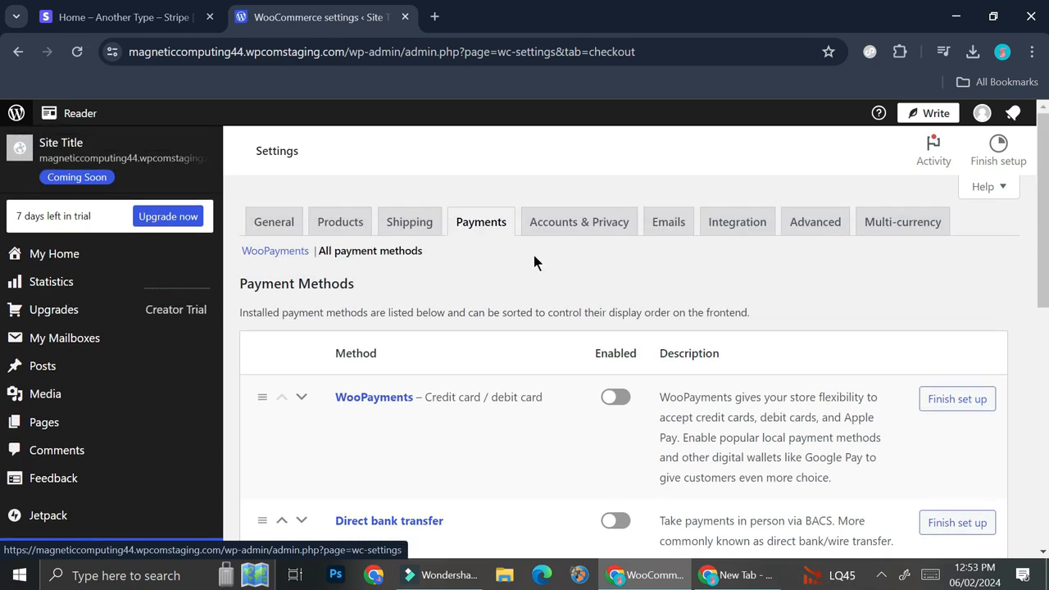
pyautogui.scroll(-5, 559, 292)
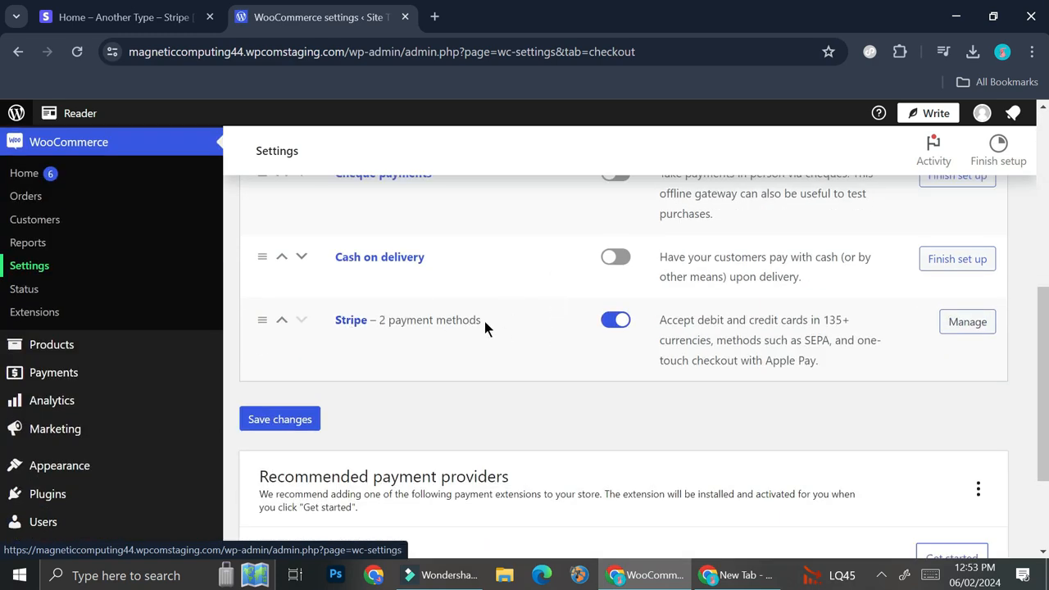
pyautogui.click(973, 336)
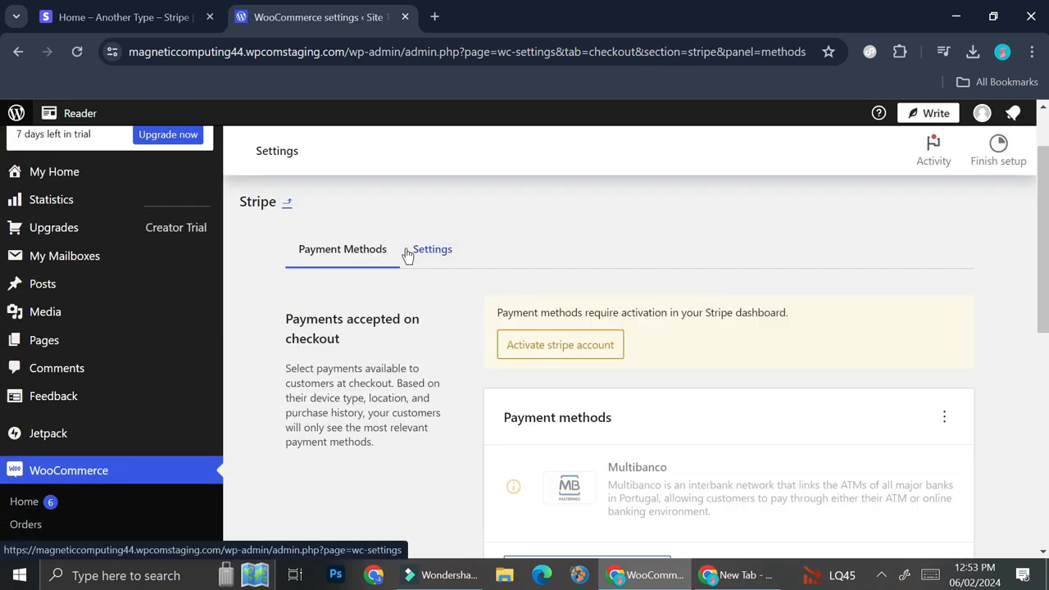
# - Enable test mode in the general settings of the Stripe payment method
pyautogui.click(408, 255)
pyautogui.scroll(-1, 818, 357)
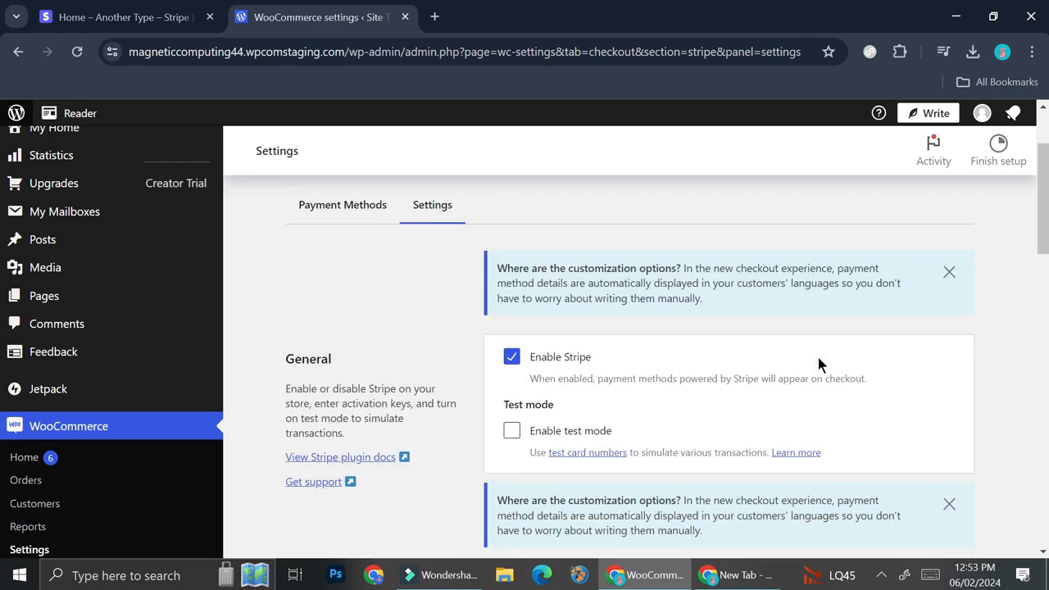
pyautogui.scroll(-1, 818, 357)
pyautogui.click(511, 394)
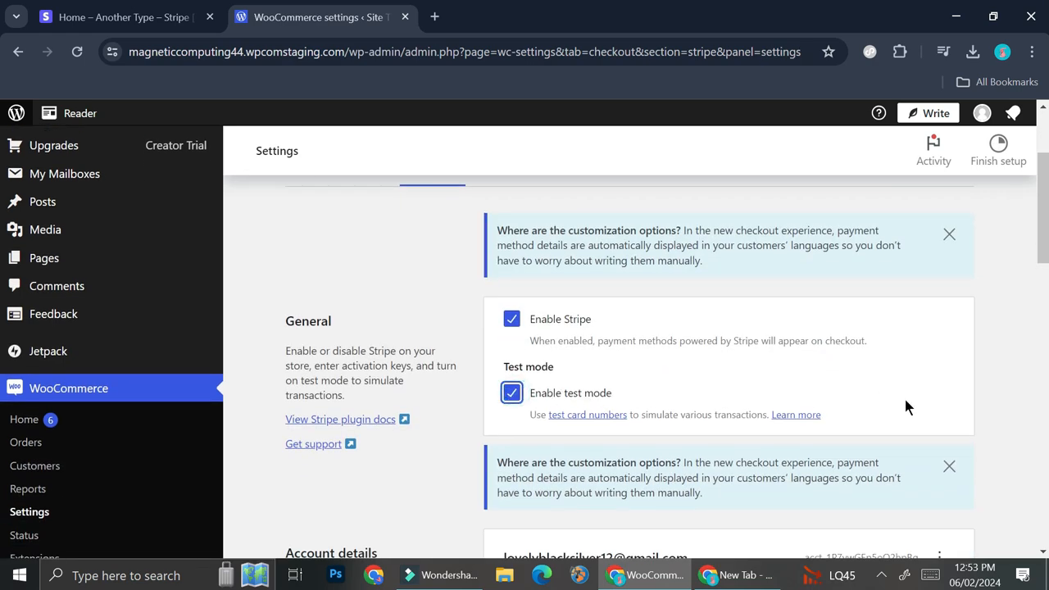
# - Switch to the Stripe dashboard and open the developers' API keys page
pyautogui.click(115, 17)
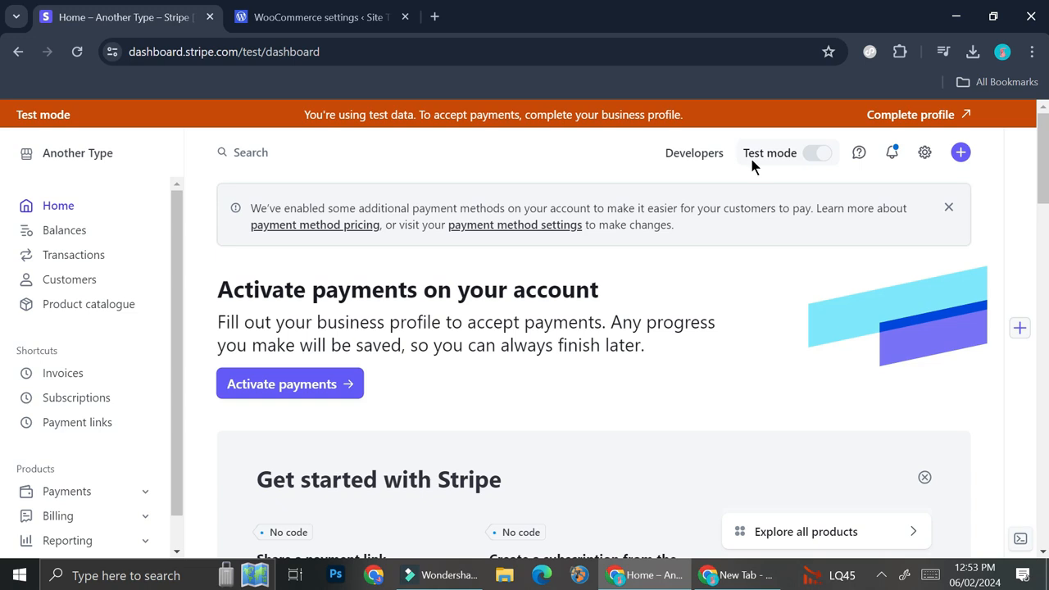
pyautogui.click(687, 152)
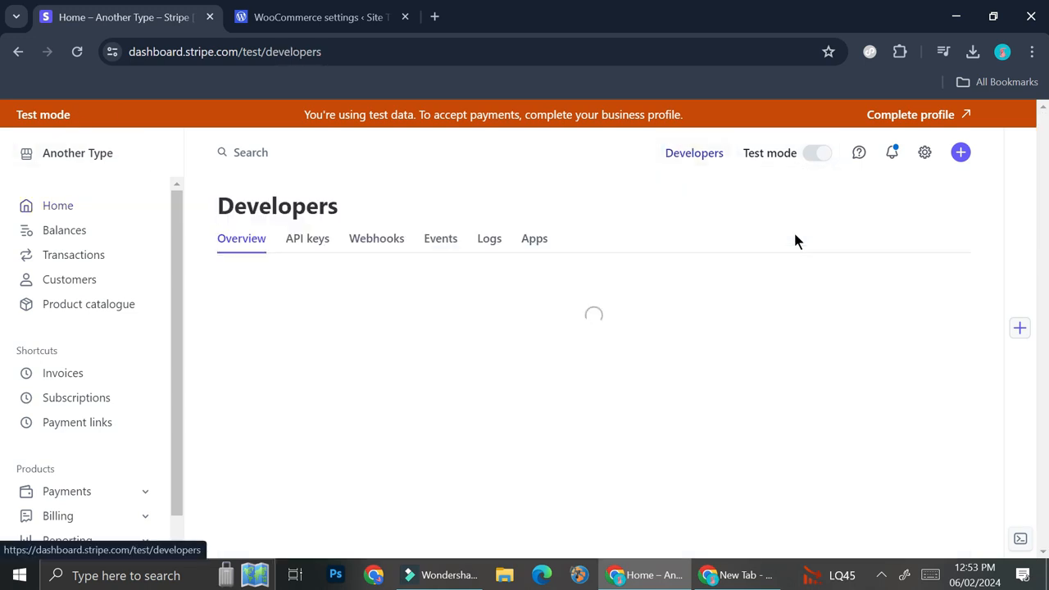
pyautogui.click(314, 241)
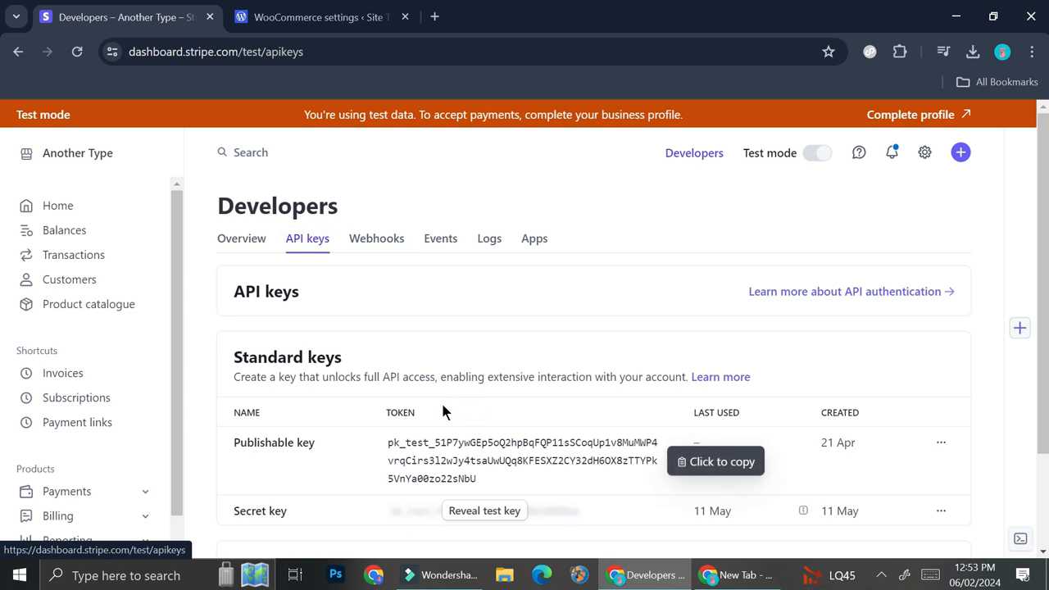
# - Return to the WooCommerce Stripe settings and open the test account keys for editing, ready at the test publishable key
pyautogui.click(324, 17)
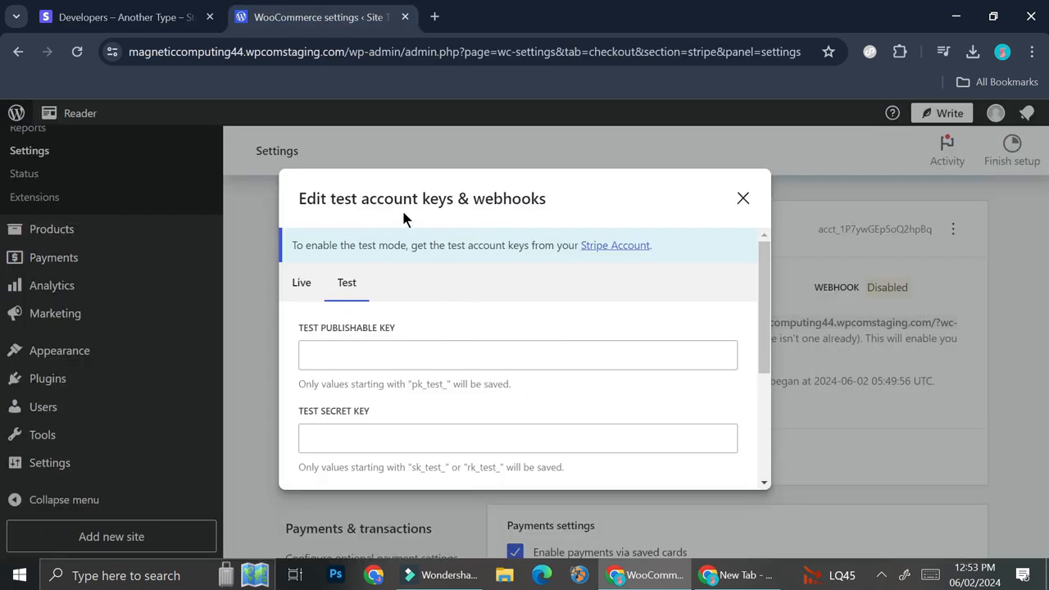
pyautogui.click(743, 199)
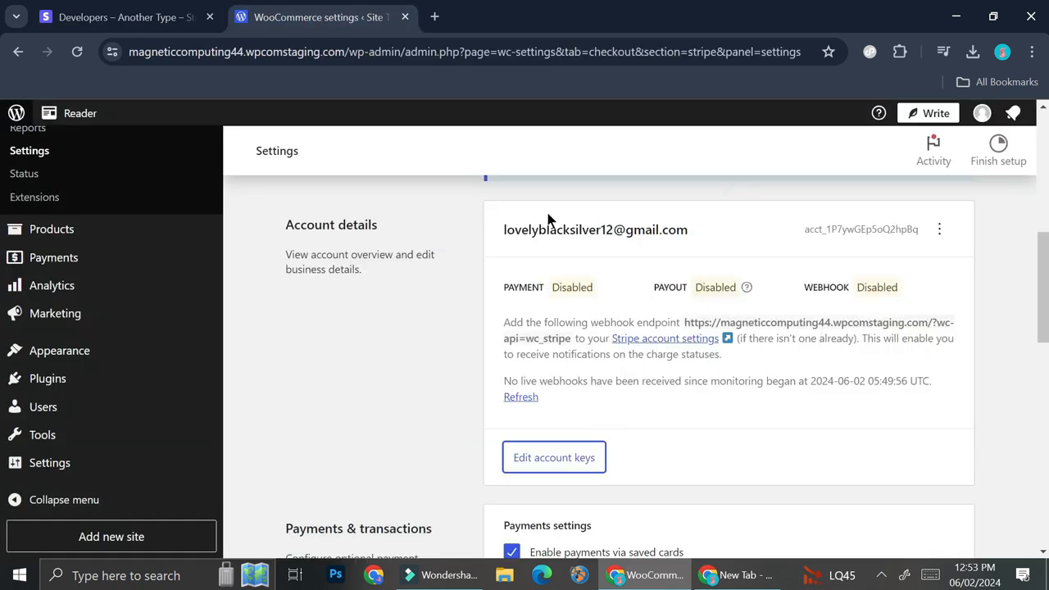
pyautogui.click(582, 459)
pyautogui.click(345, 351)
pyautogui.click(293, 20)
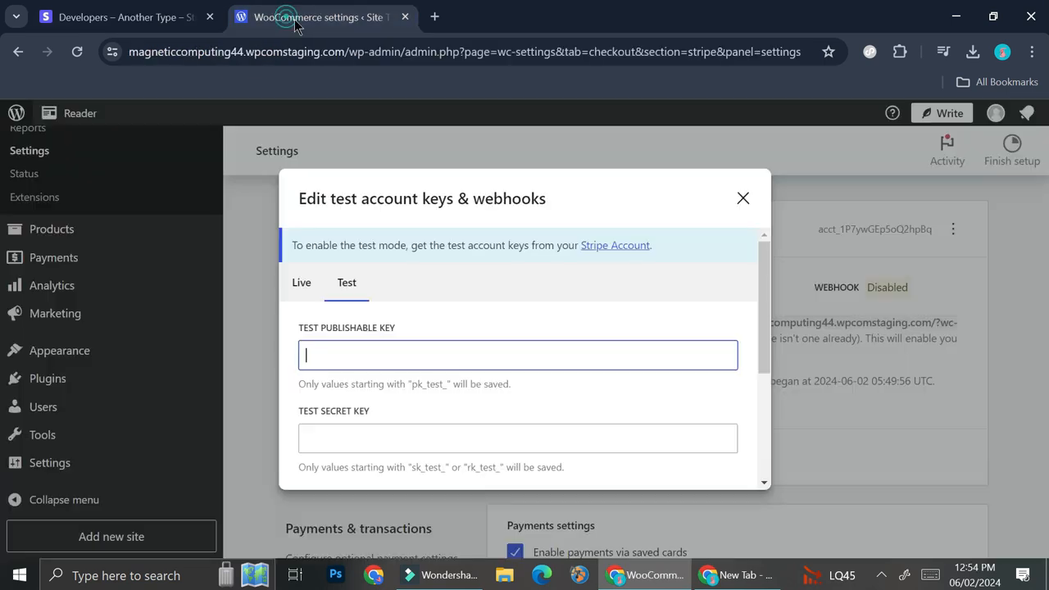
# - Copy the test publishable key from the standard keys in the Stripe dashboard
pyautogui.click(141, 15)
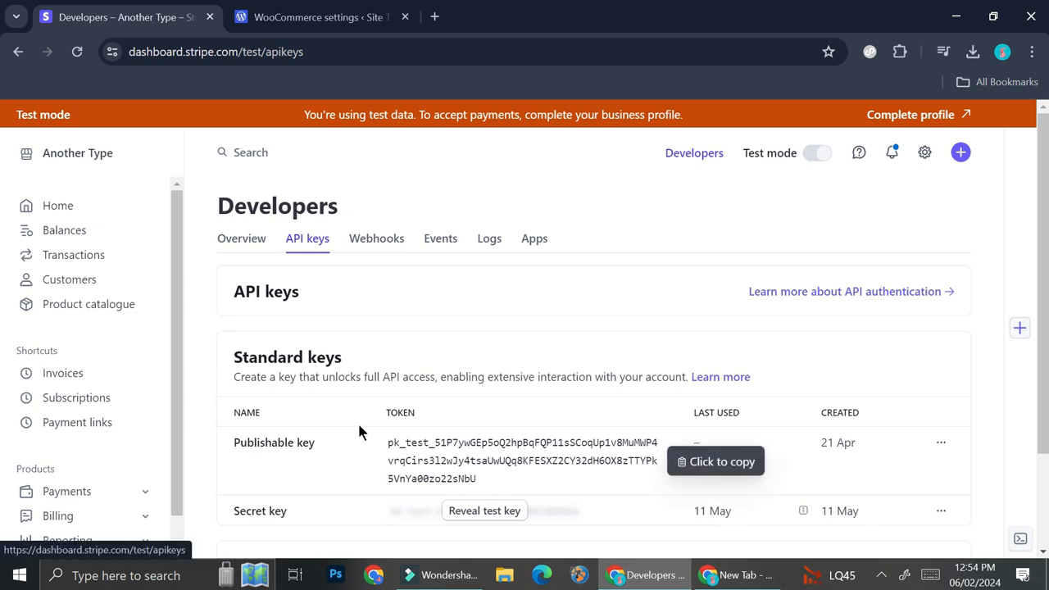
pyautogui.click(705, 461)
pyautogui.click(467, 461)
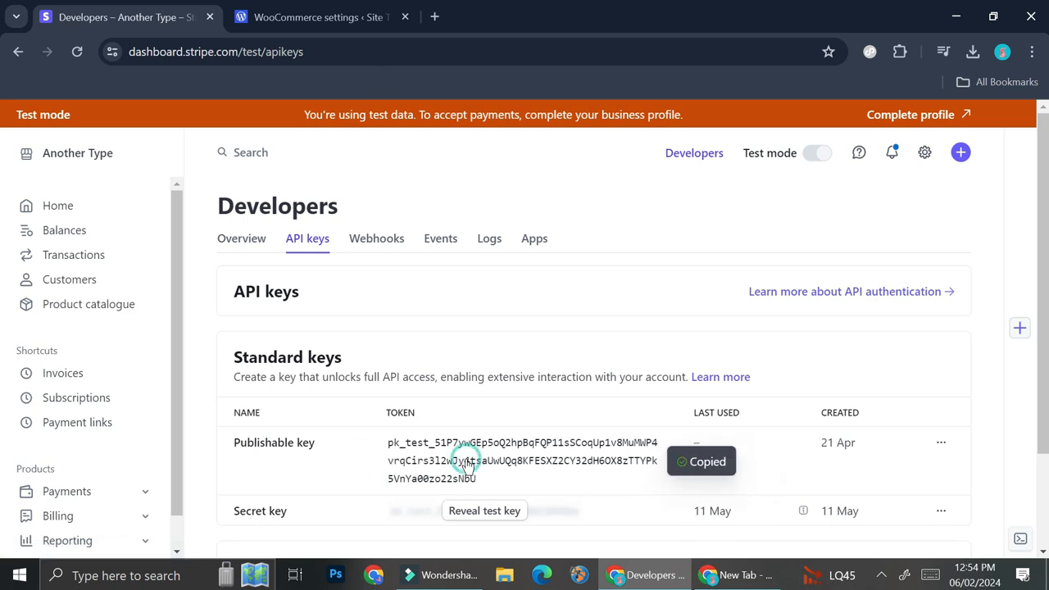
# - Return to the WooCommerce Stripe settings and paste the copied key as the test publishable key
pyautogui.click(413, 8)
pyautogui.click(451, 342)
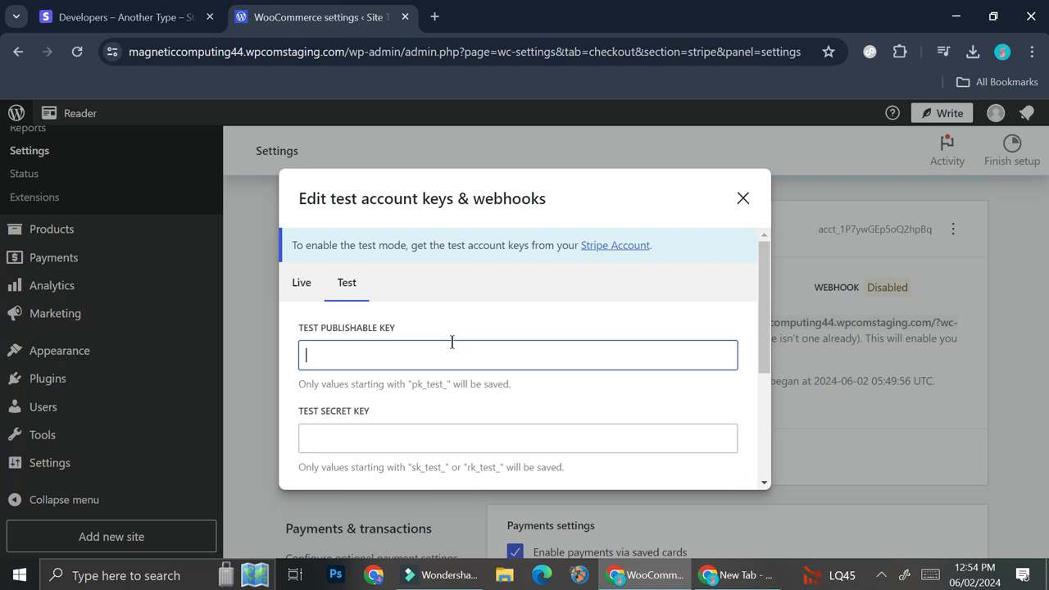
pyautogui.hotkey('ctrl', 'v')
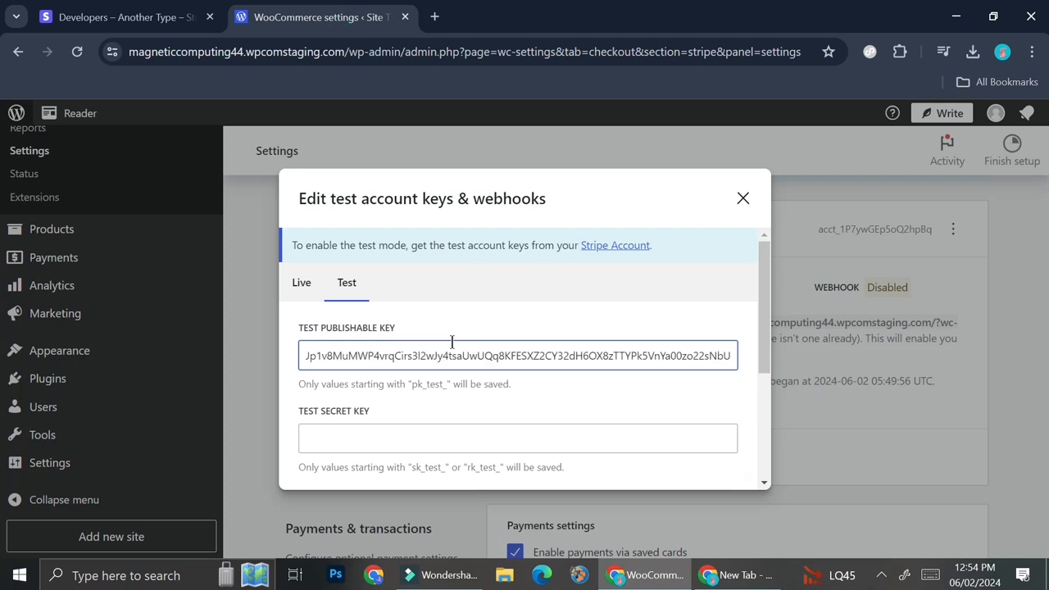
# - Reveal and copy the test secret key in the Stripe dashboard, and paste it as the test secret key in the WooCommerce settings
pyautogui.click(358, 428)
pyautogui.click(123, 16)
pyautogui.scroll(-3, 451, 331)
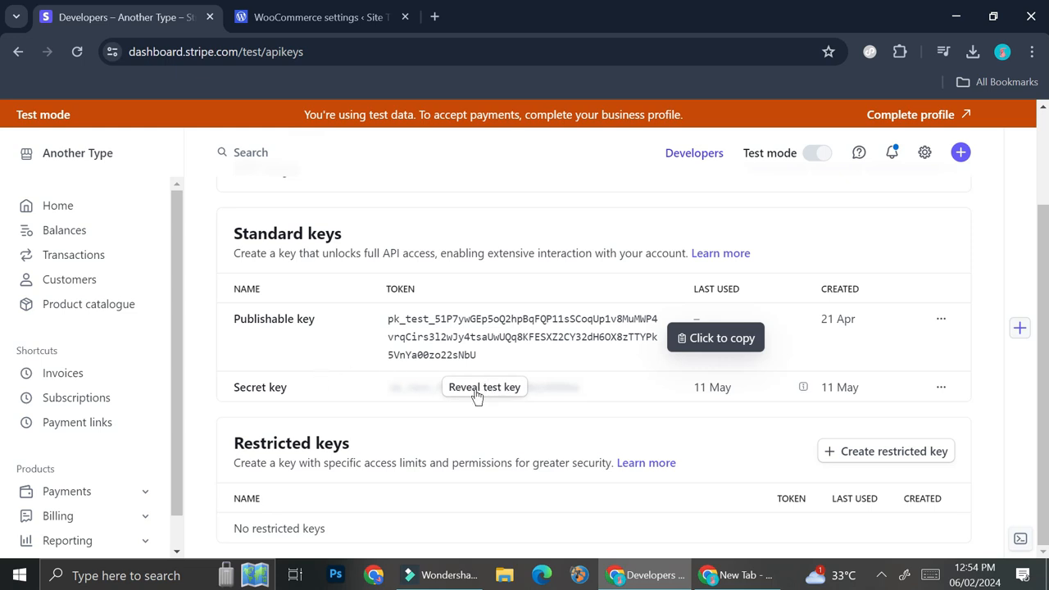
pyautogui.click(476, 392)
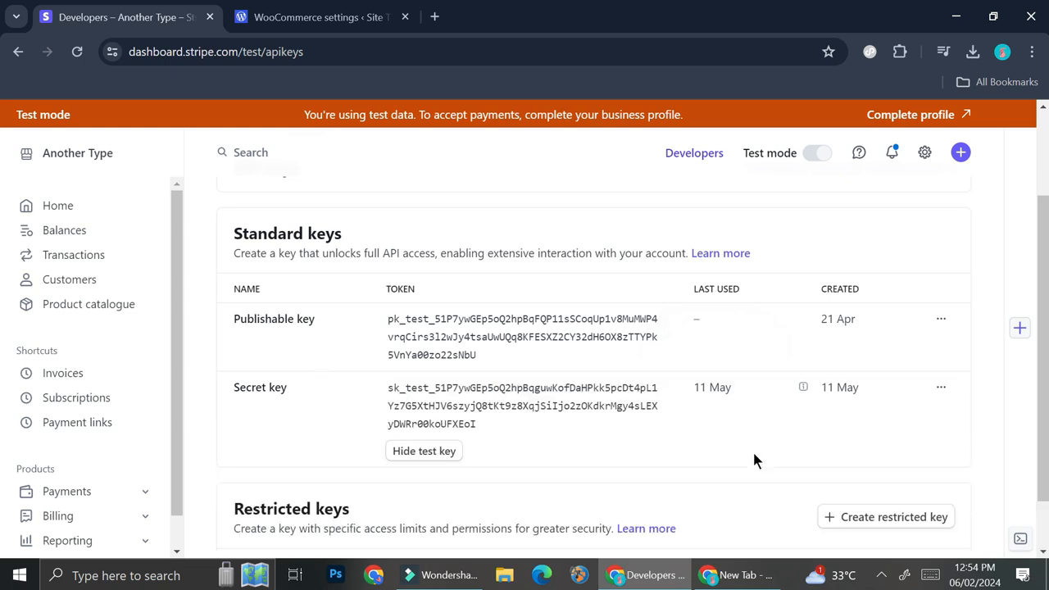
pyautogui.click(675, 407)
pyautogui.click(672, 402)
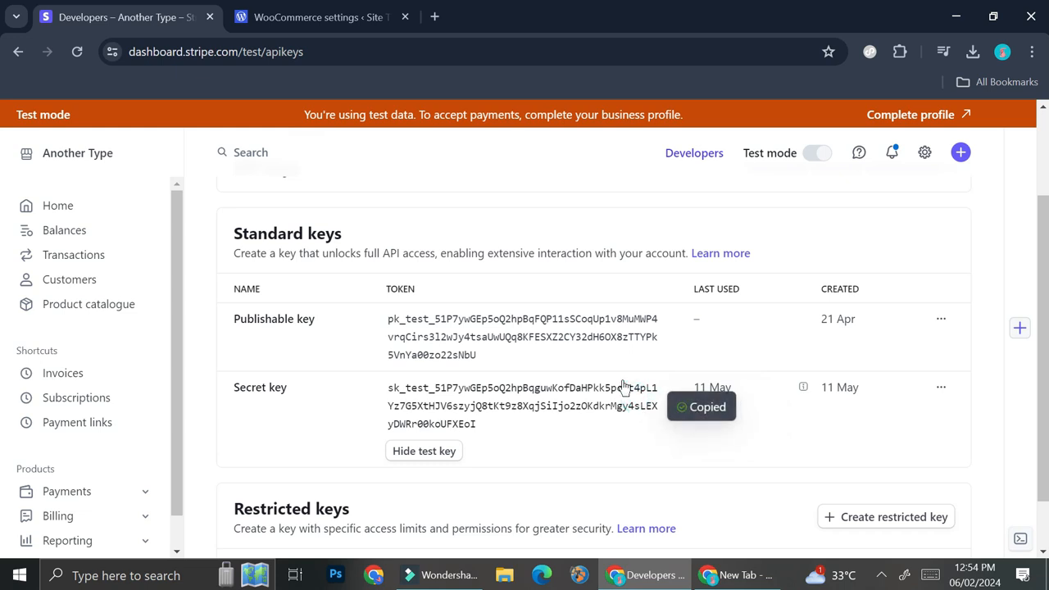
pyautogui.click(327, 14)
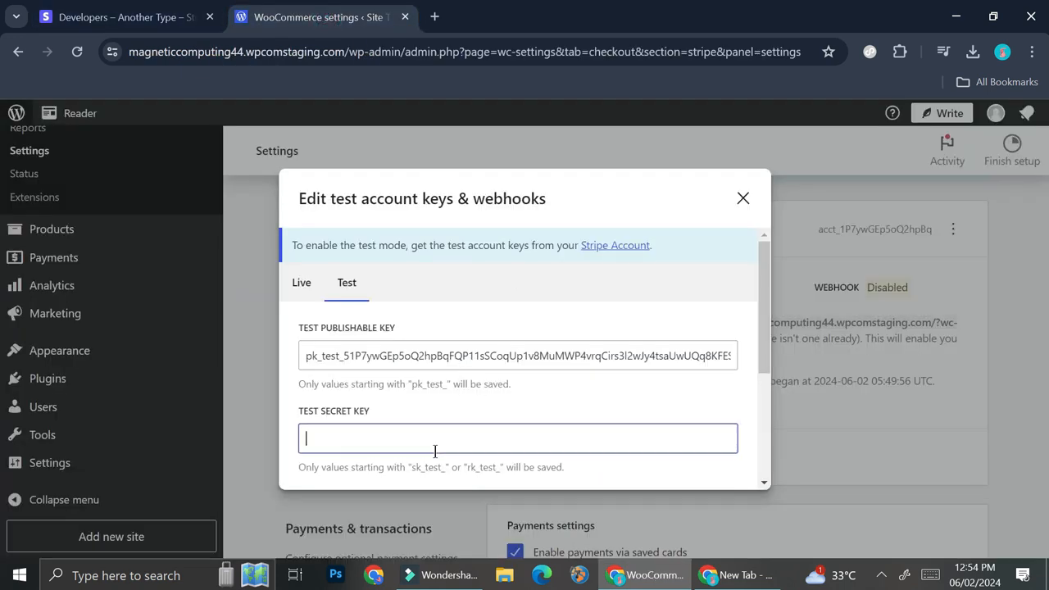
pyautogui.hotkey('ctrl', 'v')
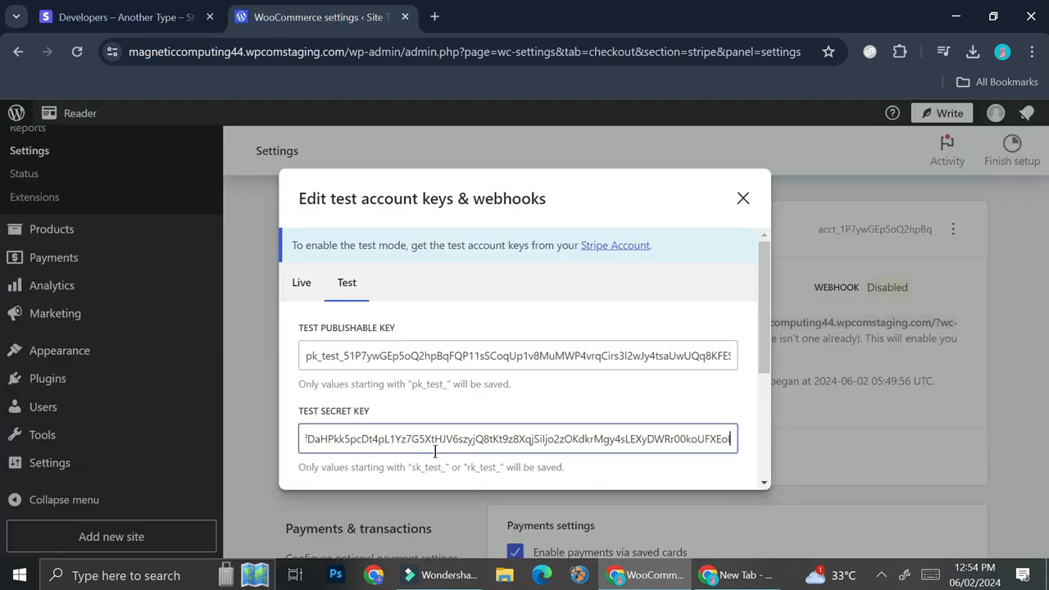
# - Go to the webhooks section of the Stripe developers page and start adding a new endpoint
pyautogui.scroll(-2, 515, 385)
pyautogui.scroll(-1, 515, 385)
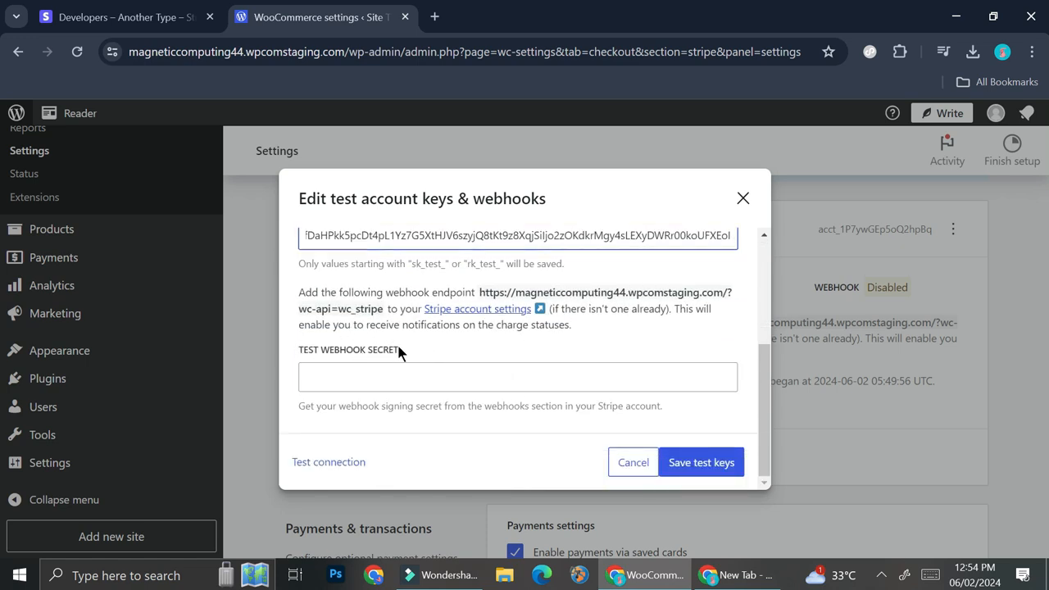
pyautogui.click(123, 16)
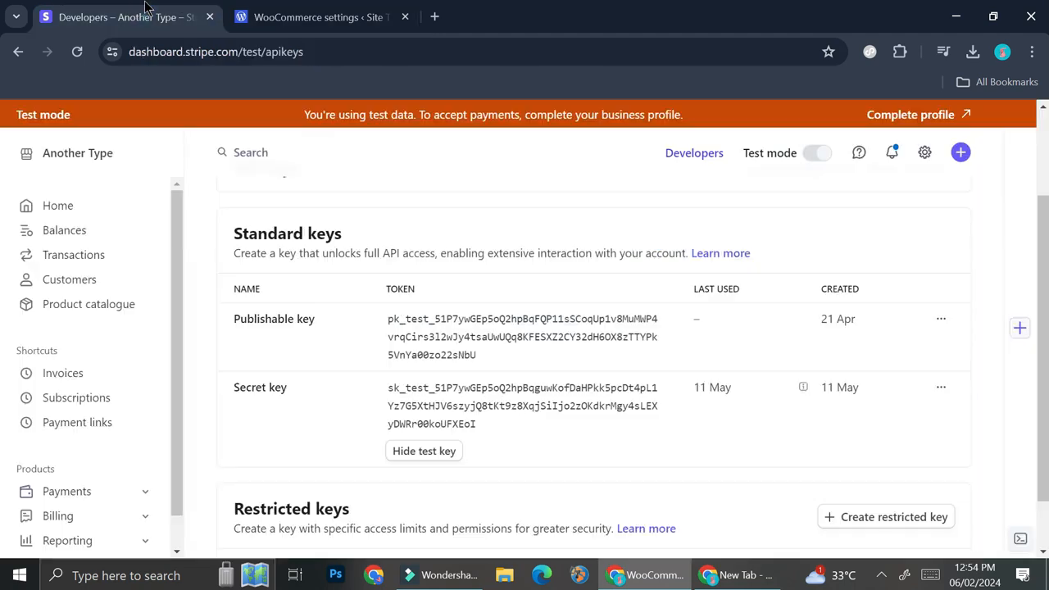
pyautogui.scroll(2, 590, 293)
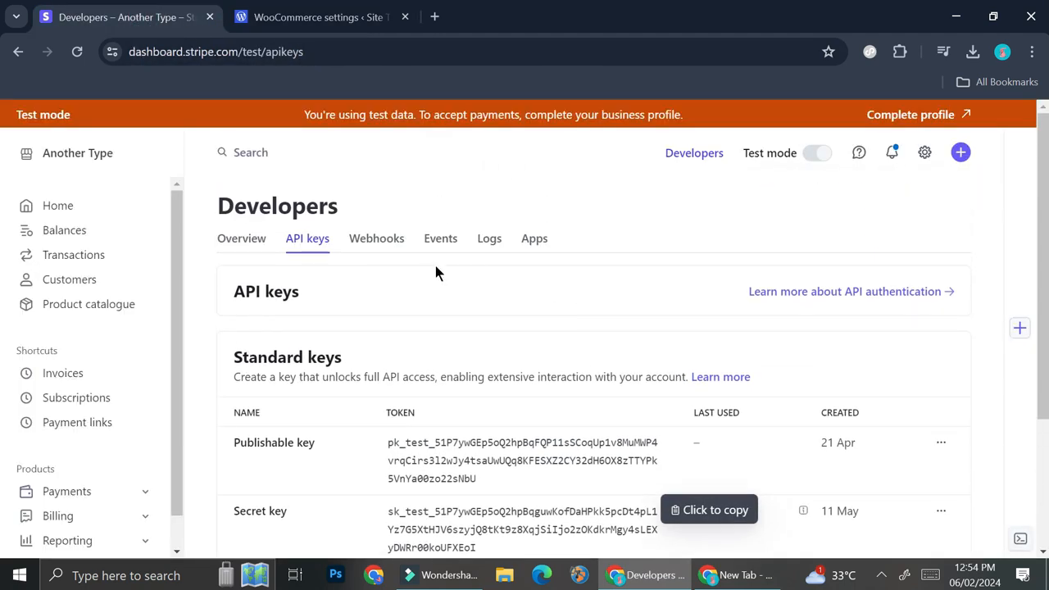
pyautogui.click(366, 240)
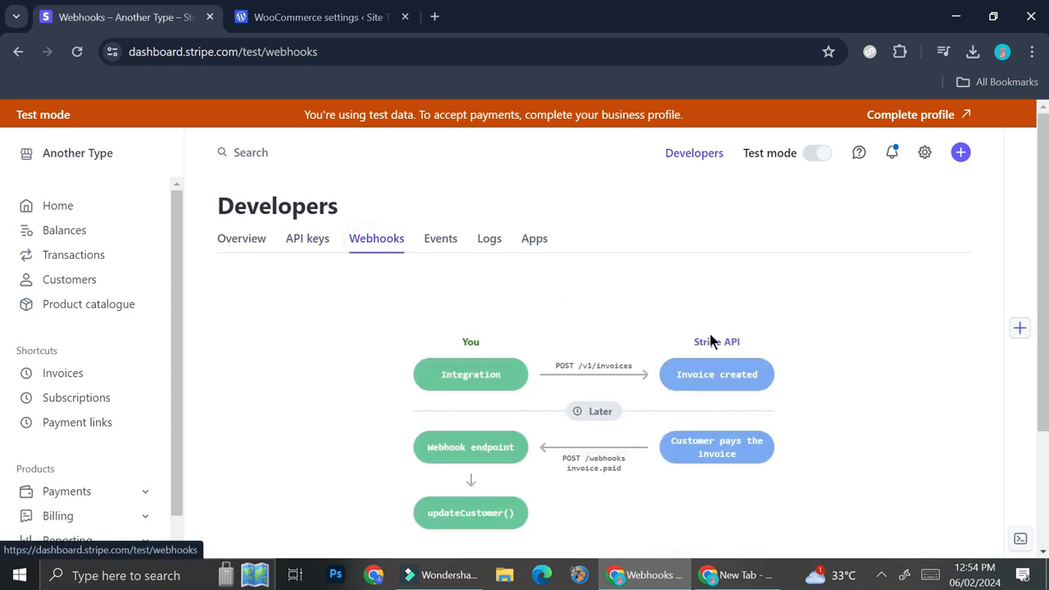
pyautogui.scroll(-2, 768, 389)
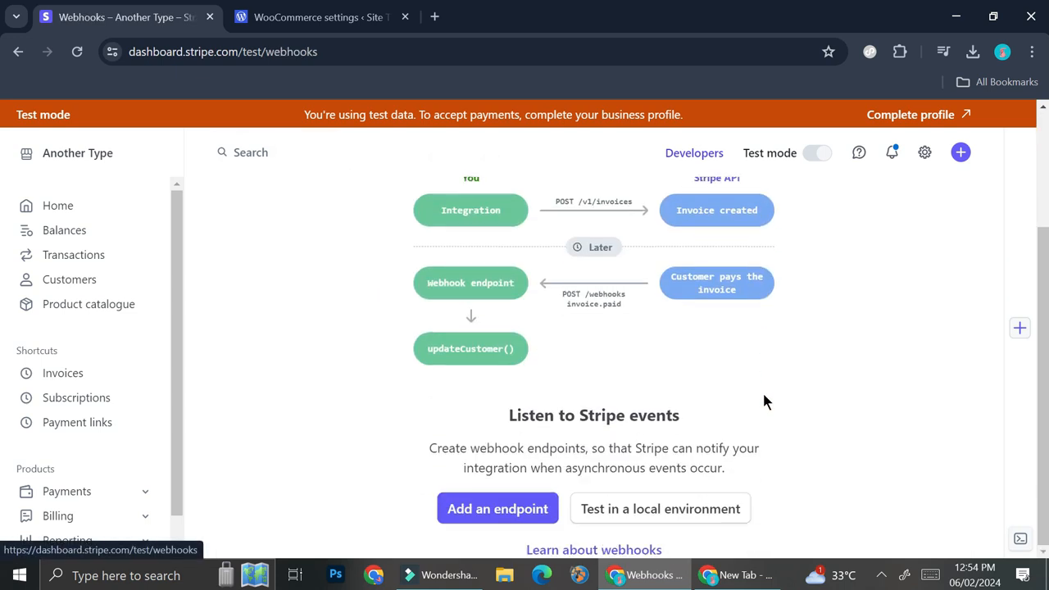
pyautogui.click(536, 506)
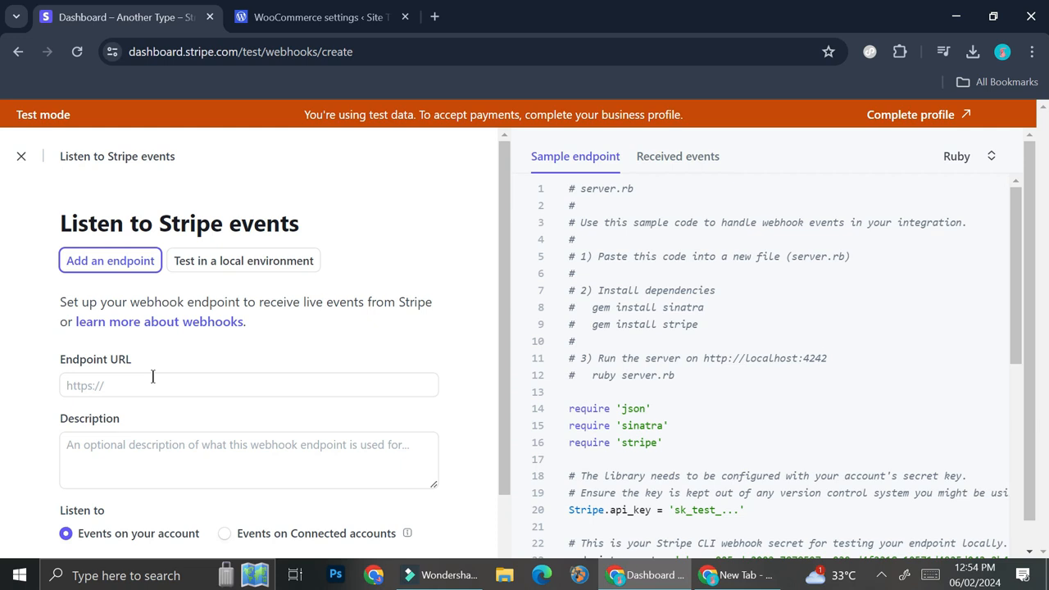
pyautogui.click(279, 8)
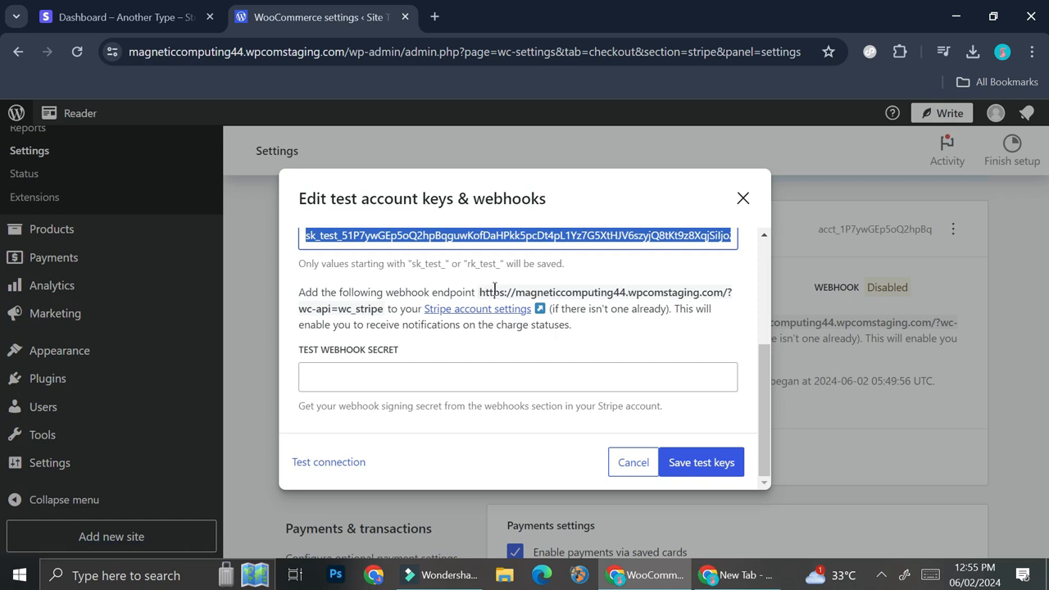
pyautogui.moveTo(479, 292); pyautogui.dragTo(384, 310)
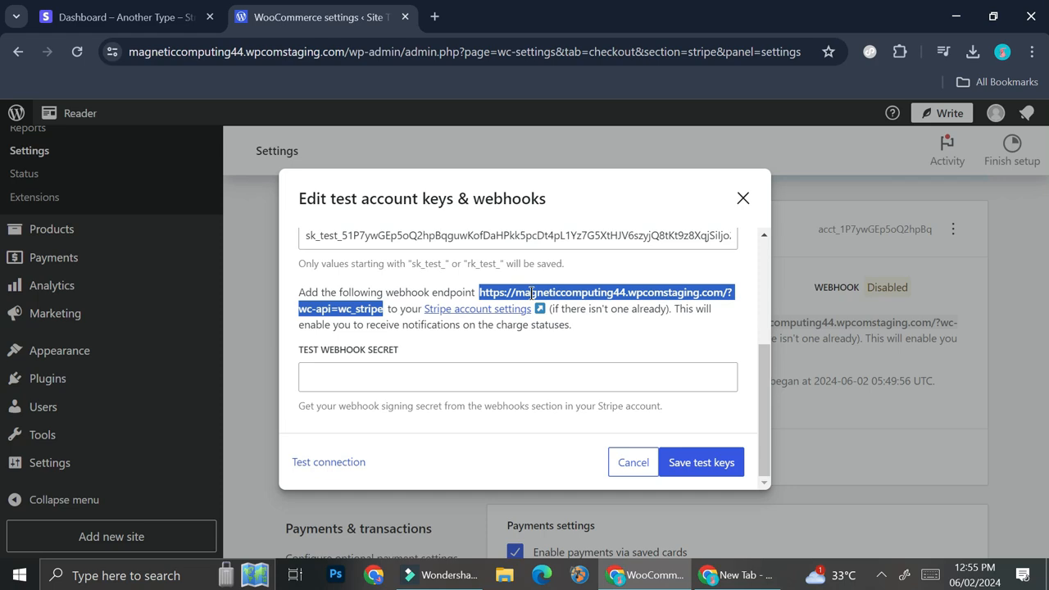
pyautogui.rightClick(498, 299)
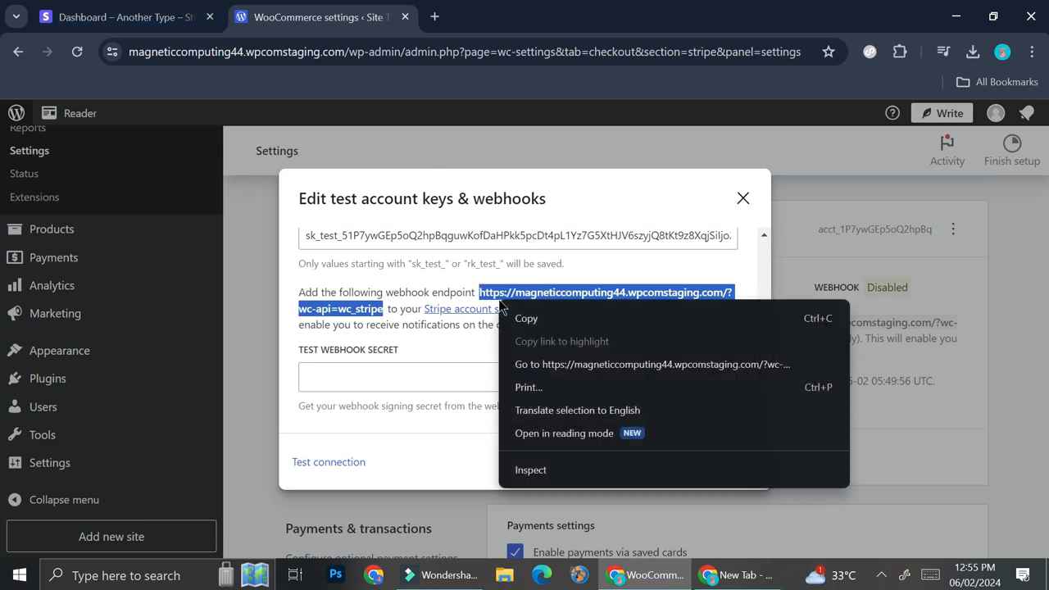
pyautogui.click(523, 316)
pyautogui.click(164, 23)
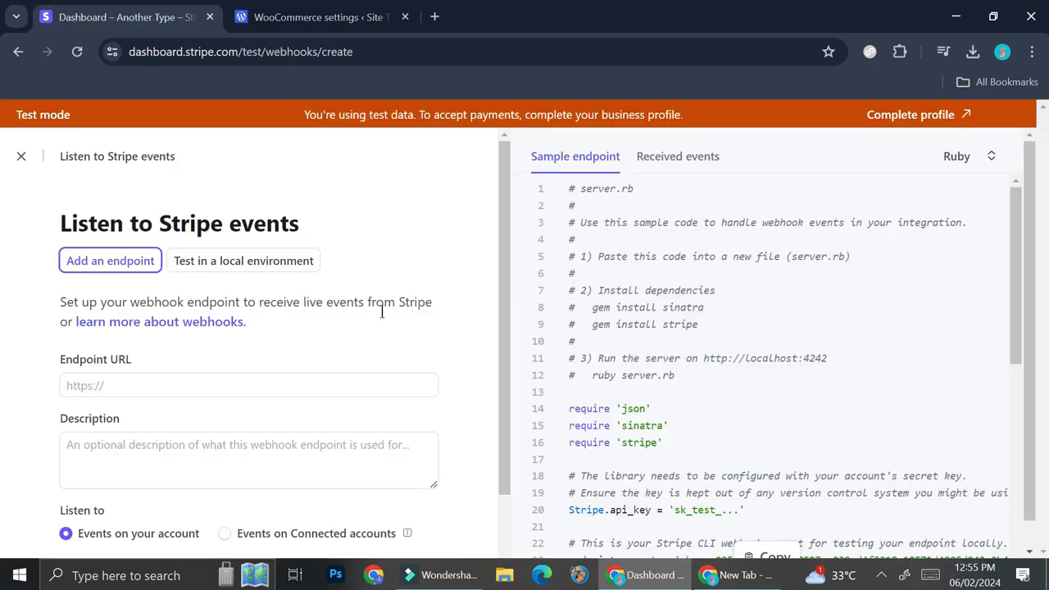
pyautogui.rightClick(276, 386)
pyautogui.click(332, 201)
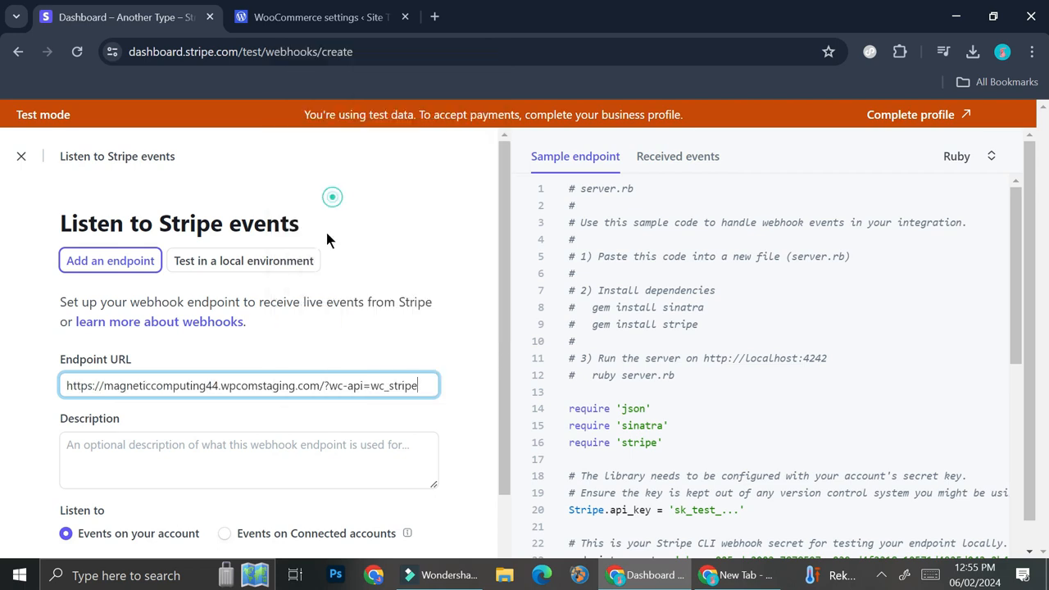
# - Describe the webhook endpoint as "This one is for payment"
pyautogui.click(190, 464)
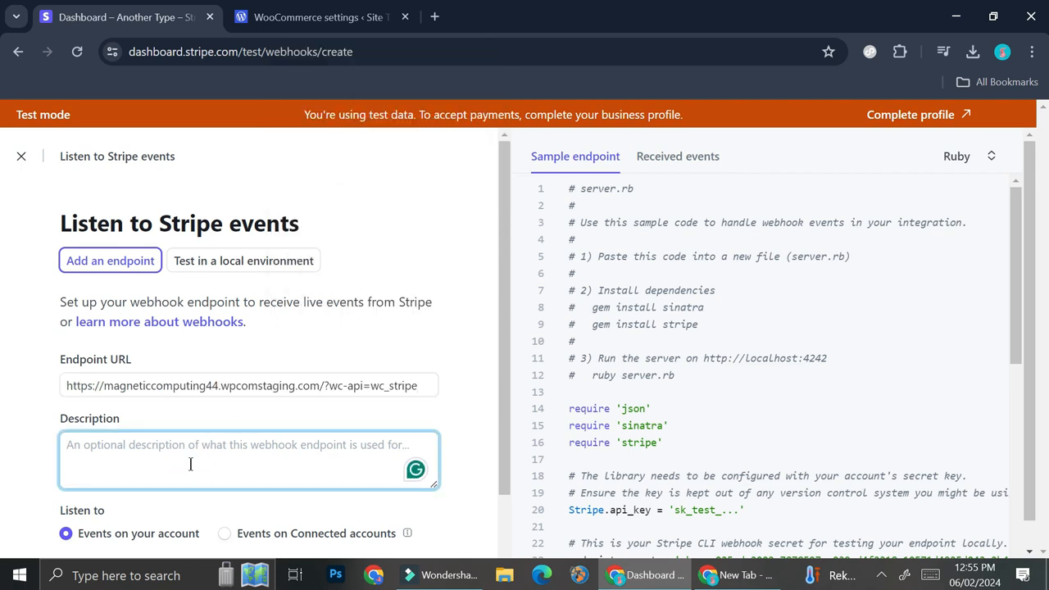
pyautogui.write('This one ')
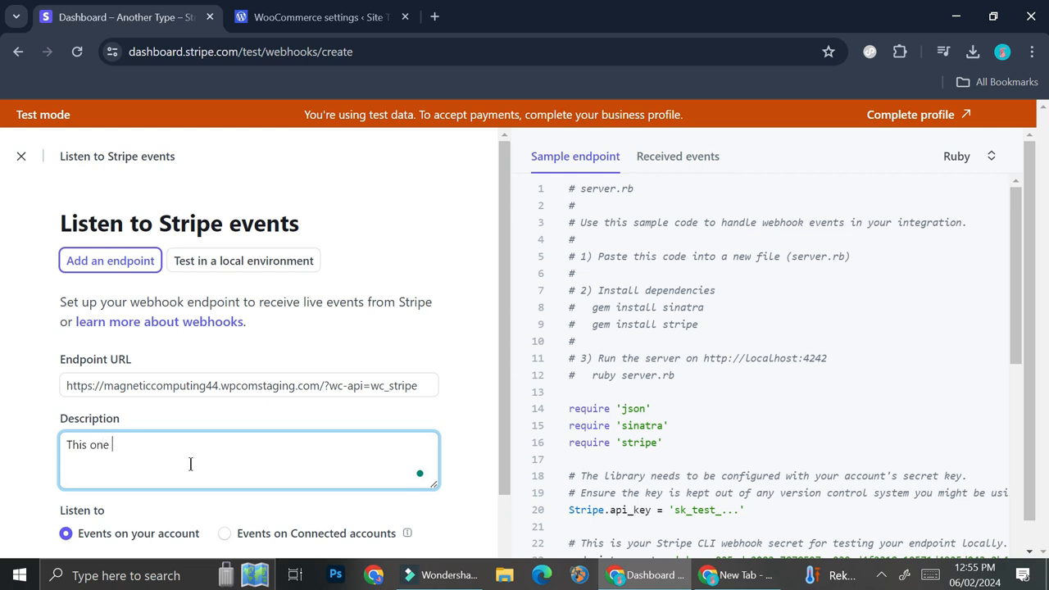
pyautogui.write('is for payment')
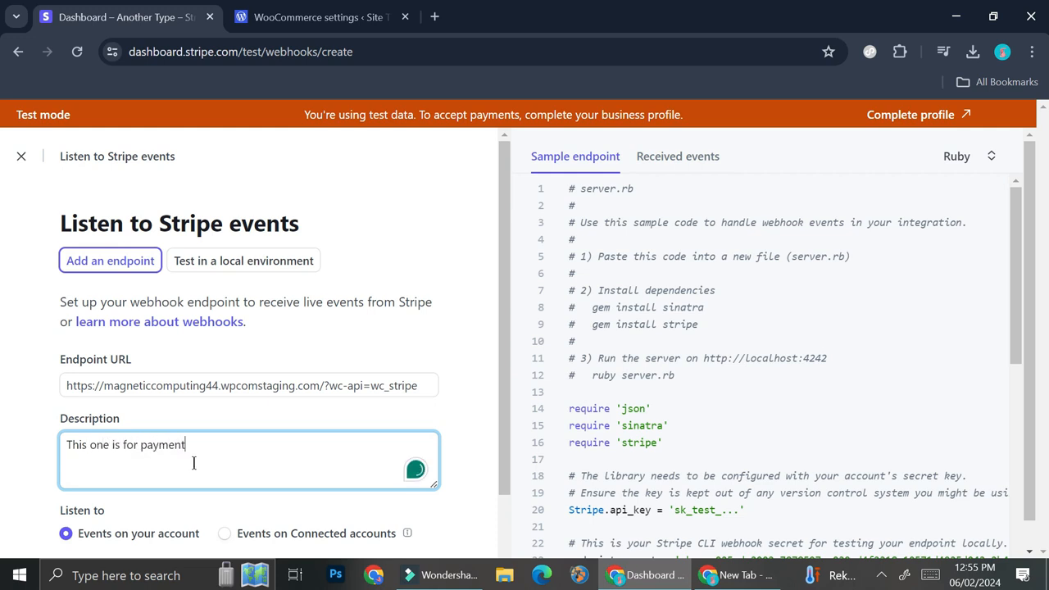
# - Select the charge.captured event from the Charge group for the webhook and add the endpoint
pyautogui.scroll(-2, 194, 464)
pyautogui.click(98, 465)
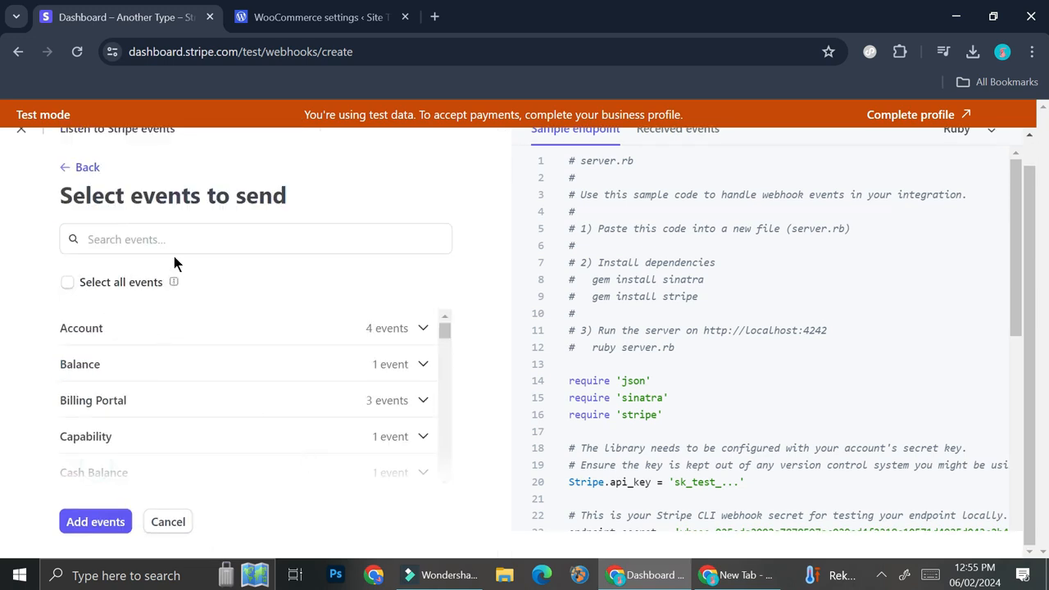
pyautogui.scroll(-1, 129, 410)
pyautogui.click(86, 428)
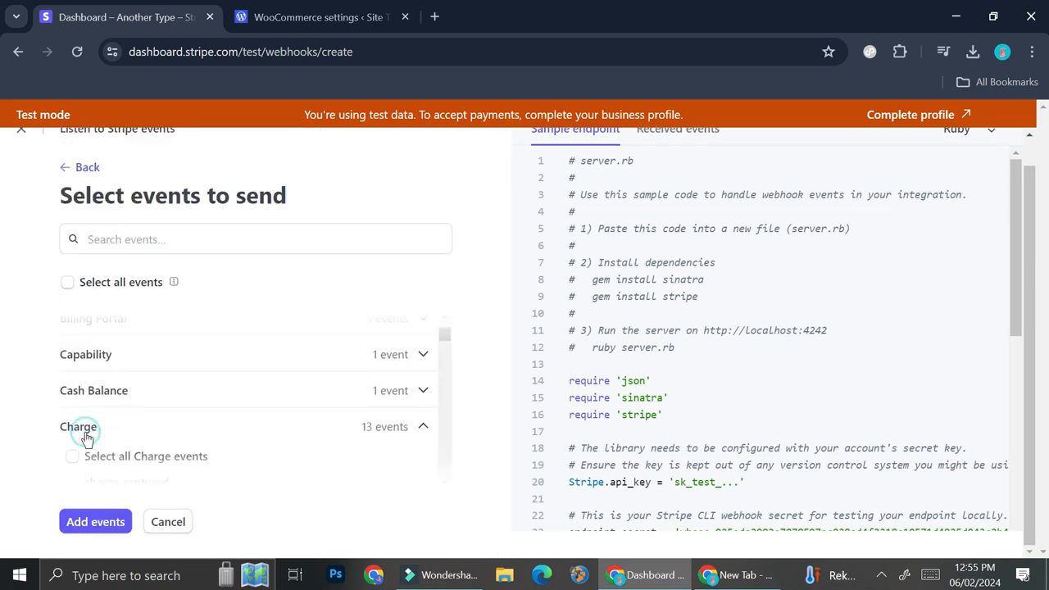
pyautogui.scroll(-1, 123, 418)
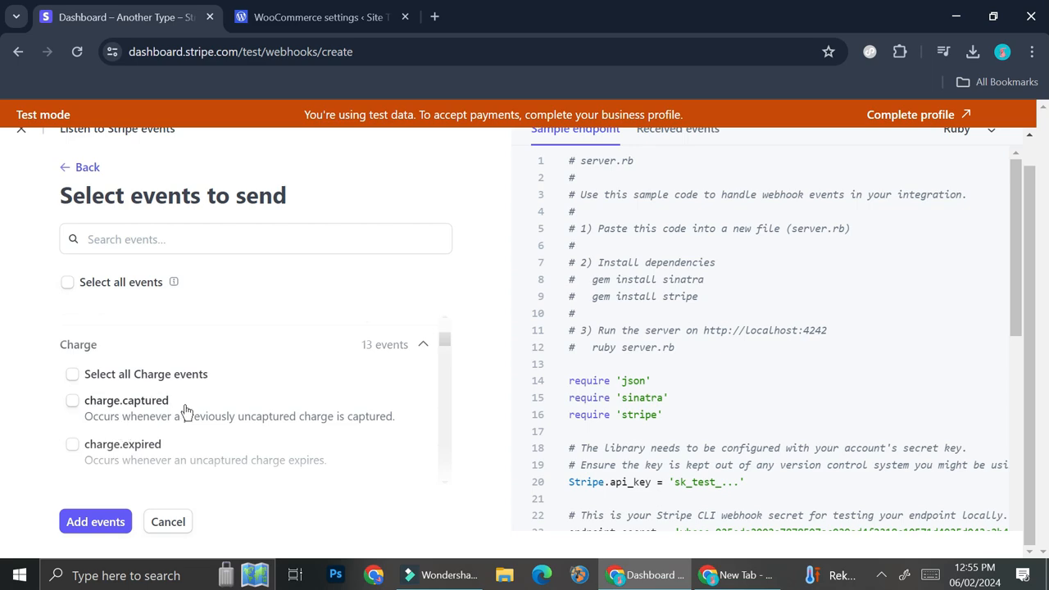
pyautogui.click(72, 401)
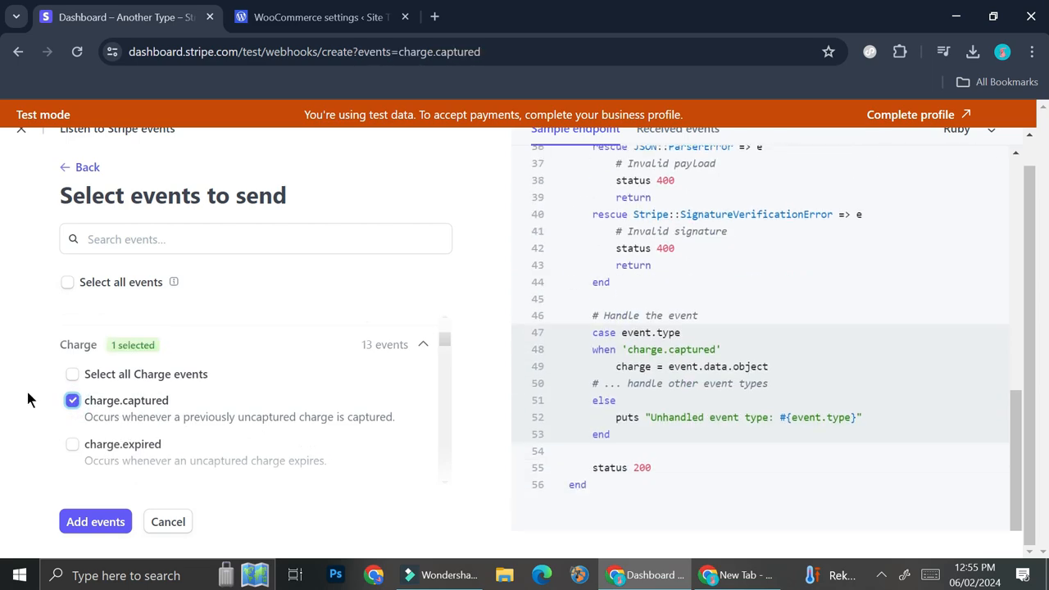
pyautogui.click(97, 523)
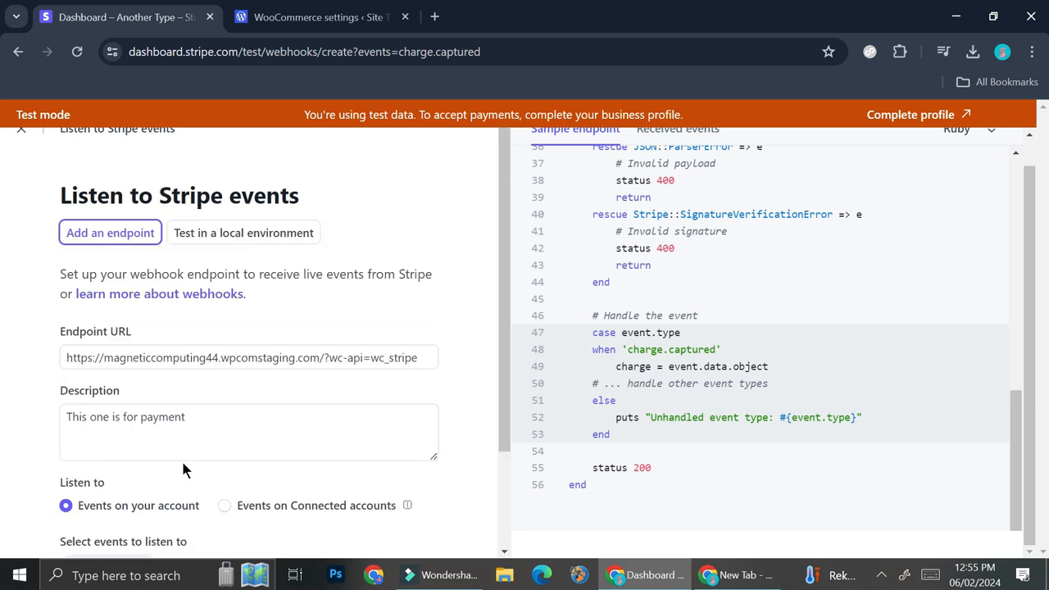
pyautogui.scroll(-2, 218, 447)
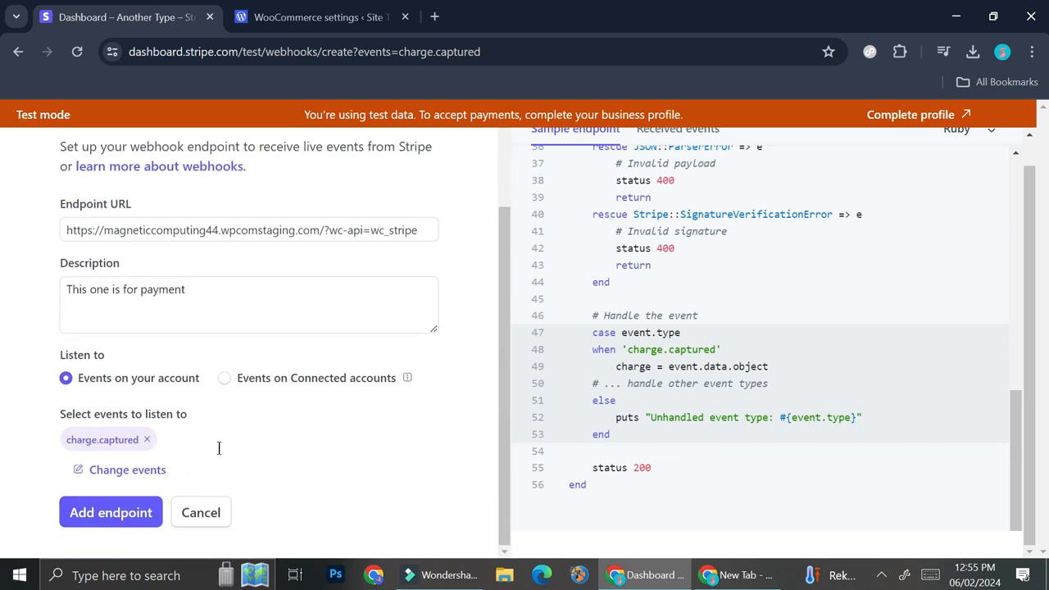
pyautogui.click(107, 514)
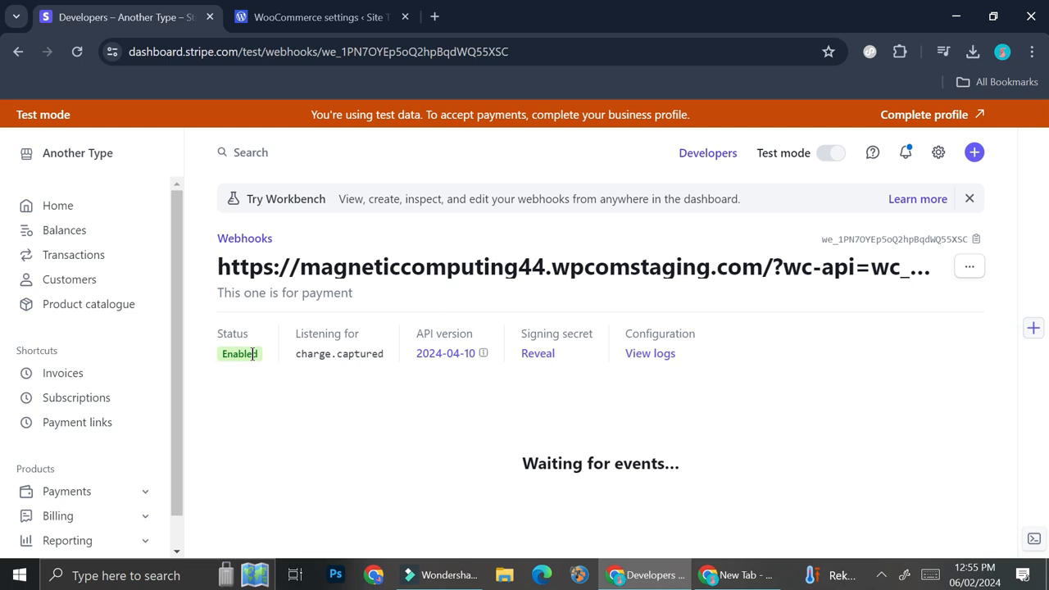
# - Reveal and copy the new endpoint's signing secret in Stripe, and paste it as the test webhook secret in the WooCommerce settings
pyautogui.click(543, 358)
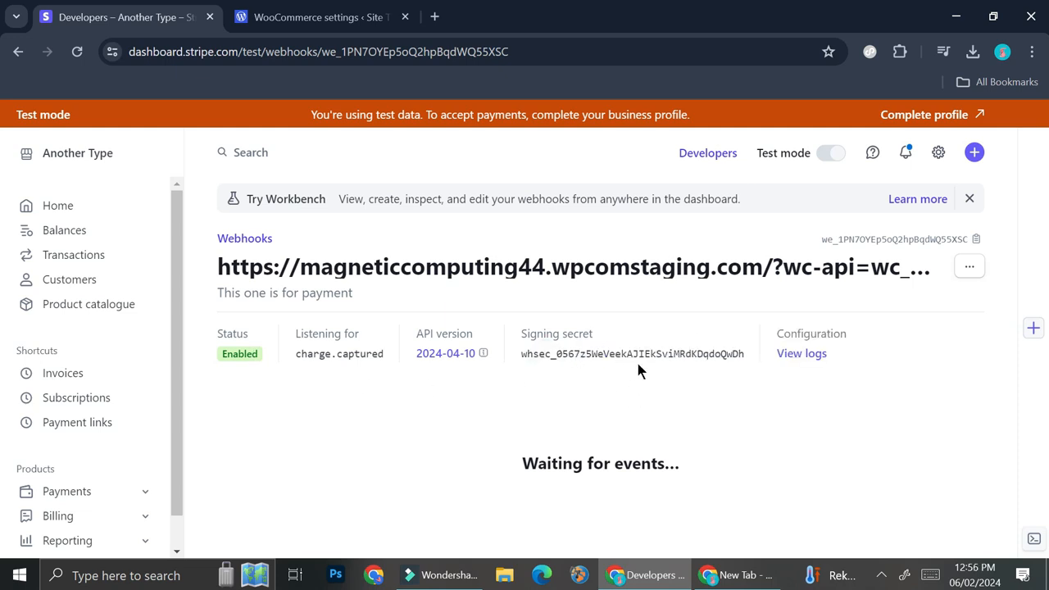
pyautogui.moveTo(747, 356); pyautogui.dragTo(520, 357)
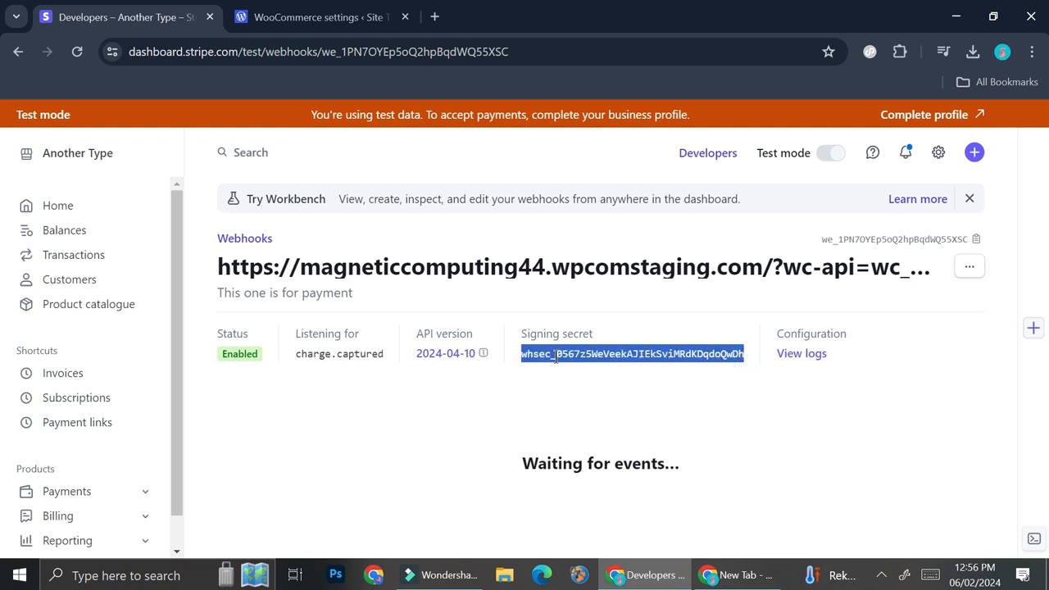
pyautogui.rightClick(556, 356)
pyautogui.click(626, 195)
pyautogui.click(320, 17)
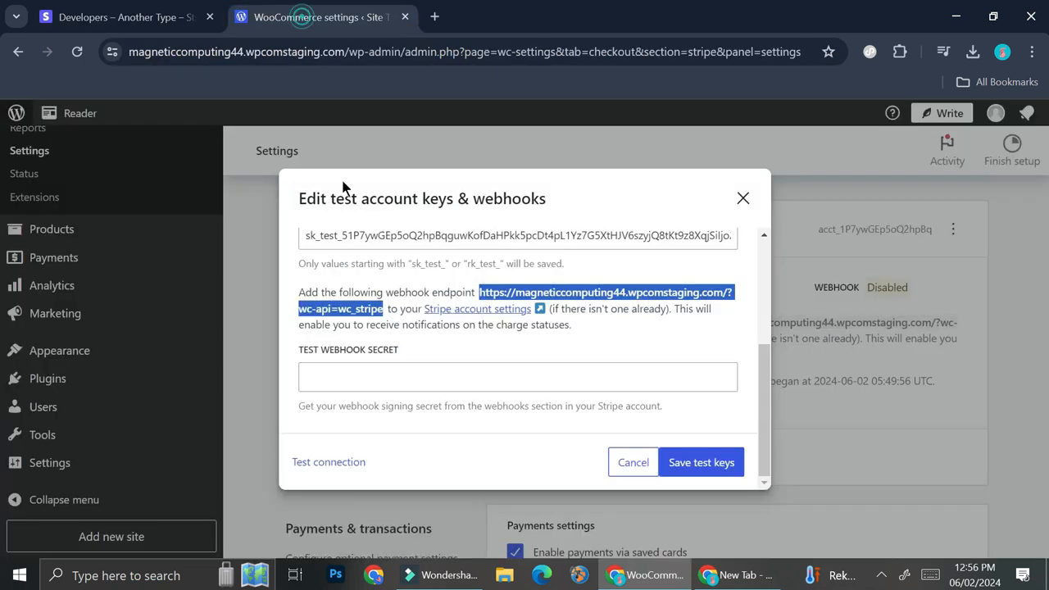
pyautogui.rightClick(340, 367)
pyautogui.click(361, 205)
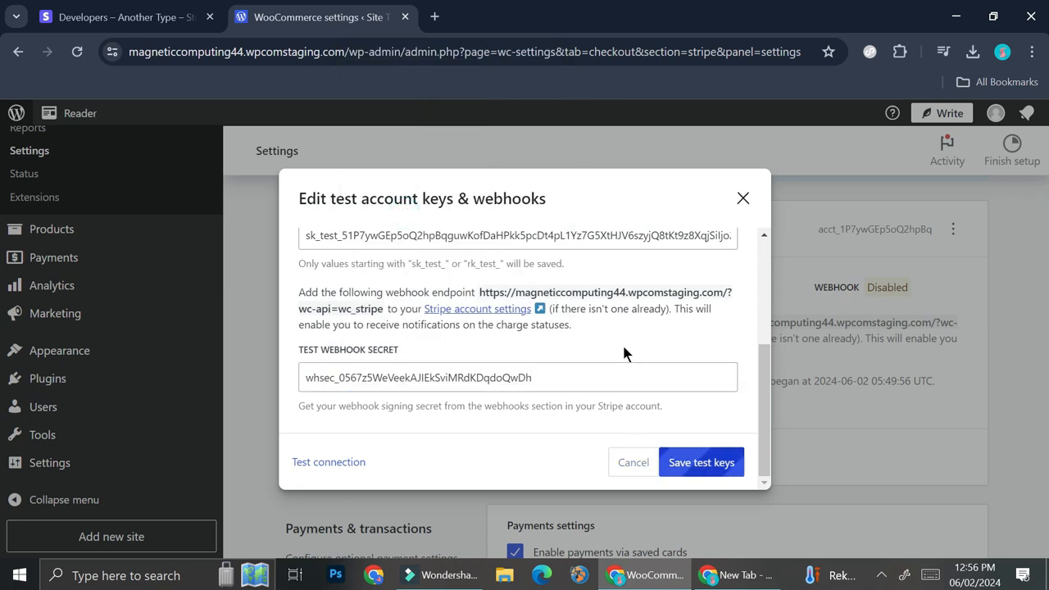
# - Test the Stripe connection with the entered test account keys
pyautogui.click(346, 465)
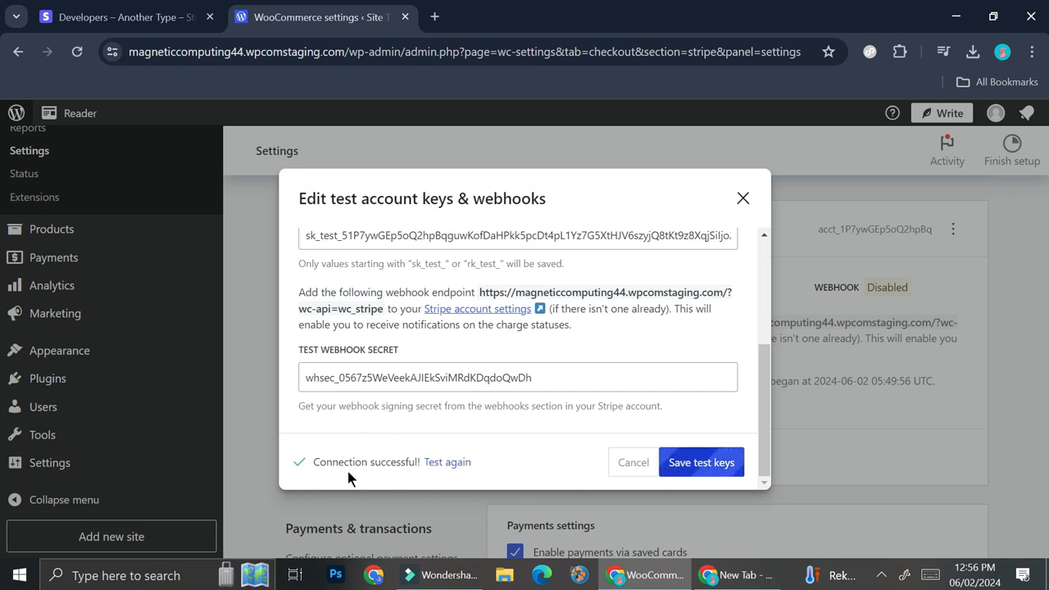
pyautogui.moveTo(312, 463); pyautogui.dragTo(421, 464)
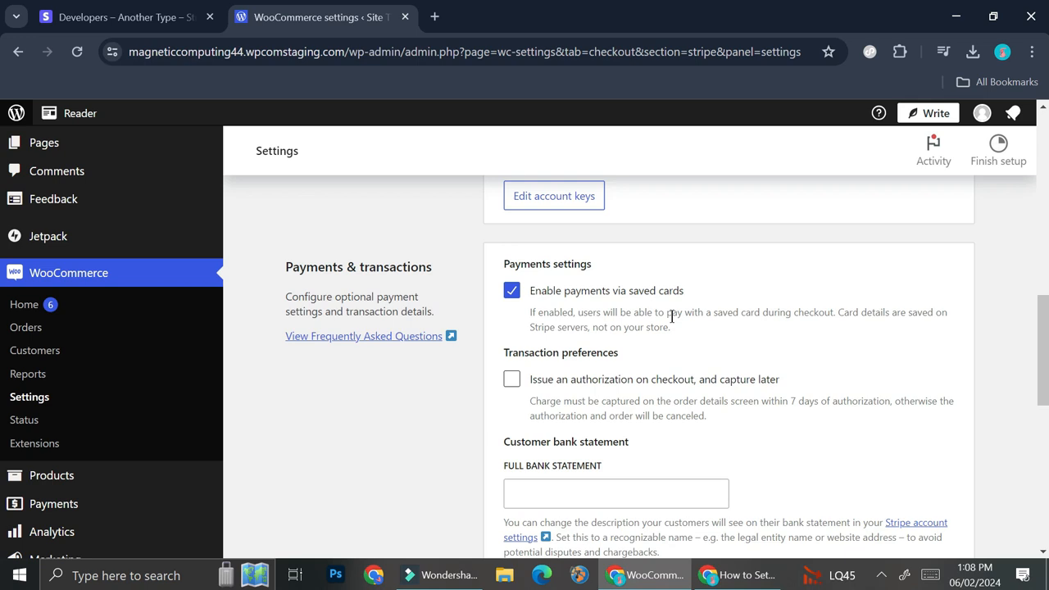
# - Switch to Stripe to view the test customers list, and return to the WooCommerce settings
pyautogui.click(119, 16)
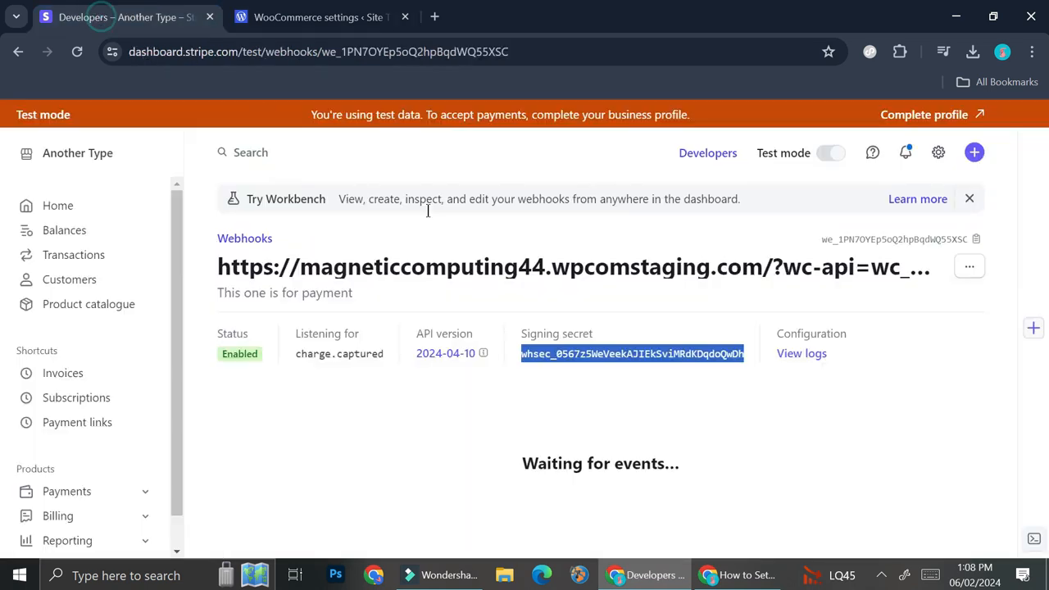
pyautogui.click(42, 280)
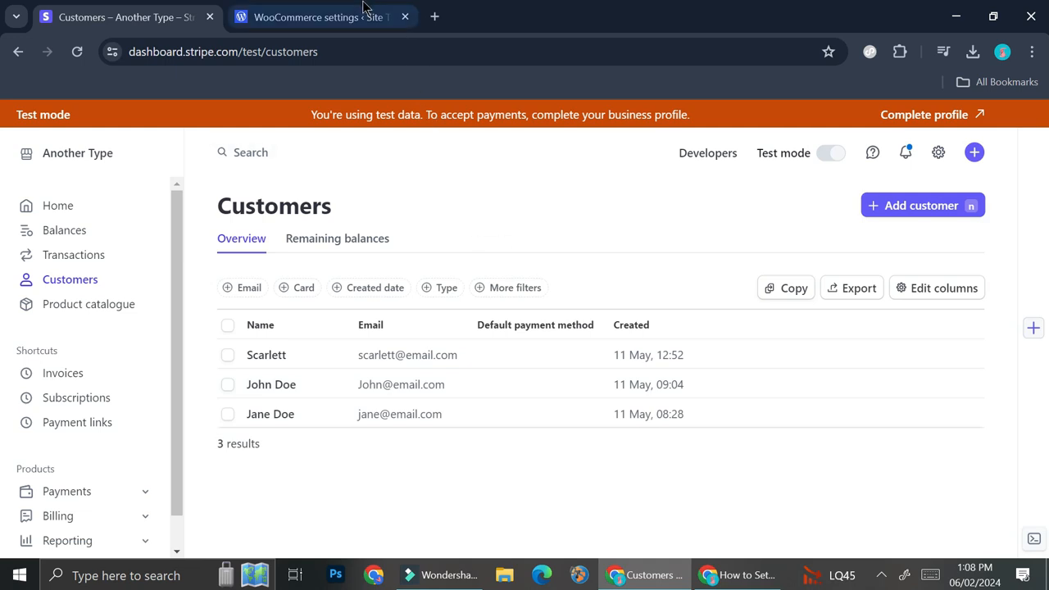
pyautogui.click(316, 17)
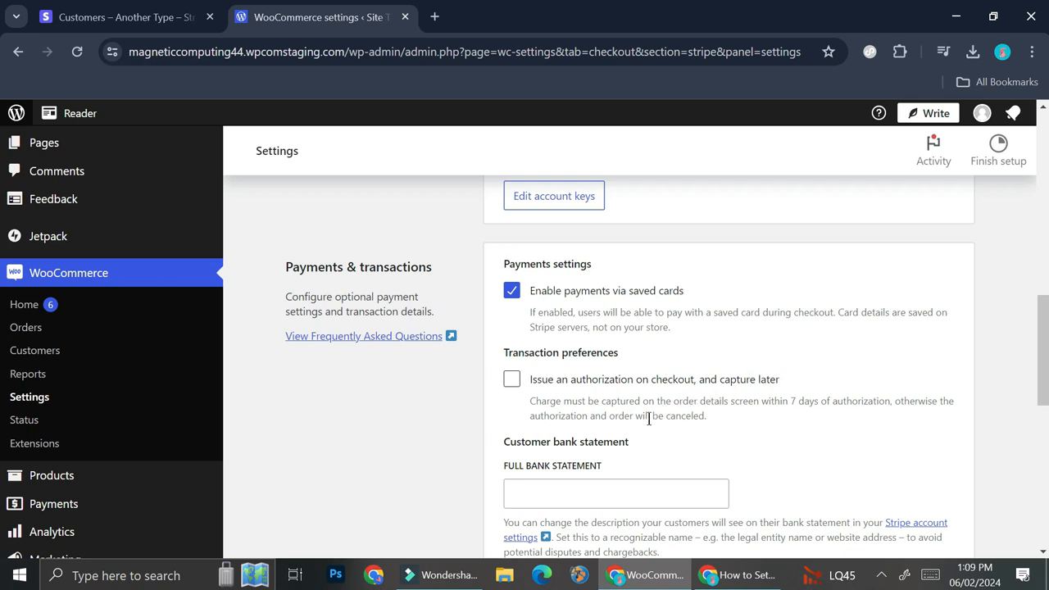
# - Review the Stripe gateway's transaction preferences, customer bank statement, debug mode and legacy checkout options
pyautogui.moveTo(767, 406); pyautogui.dragTo(876, 407)
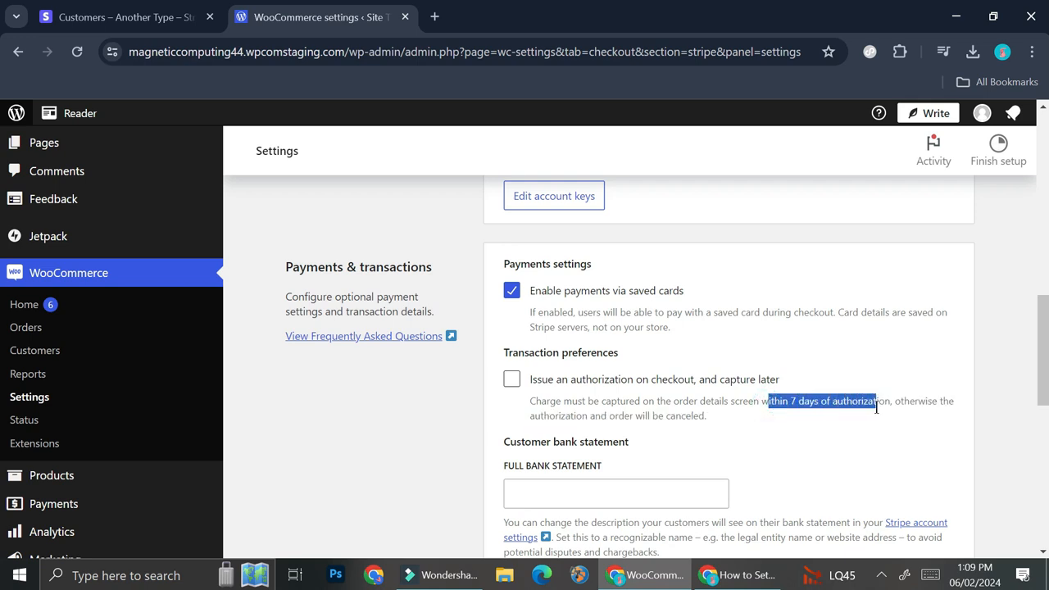
pyautogui.click(672, 420)
pyautogui.scroll(-4, 675, 422)
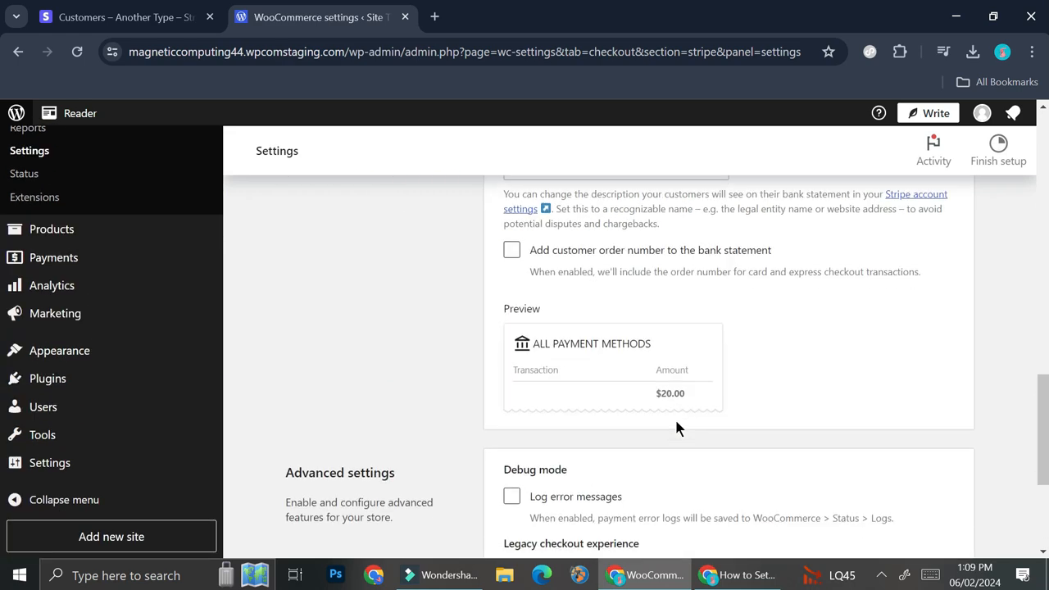
pyautogui.scroll(1, 726, 398)
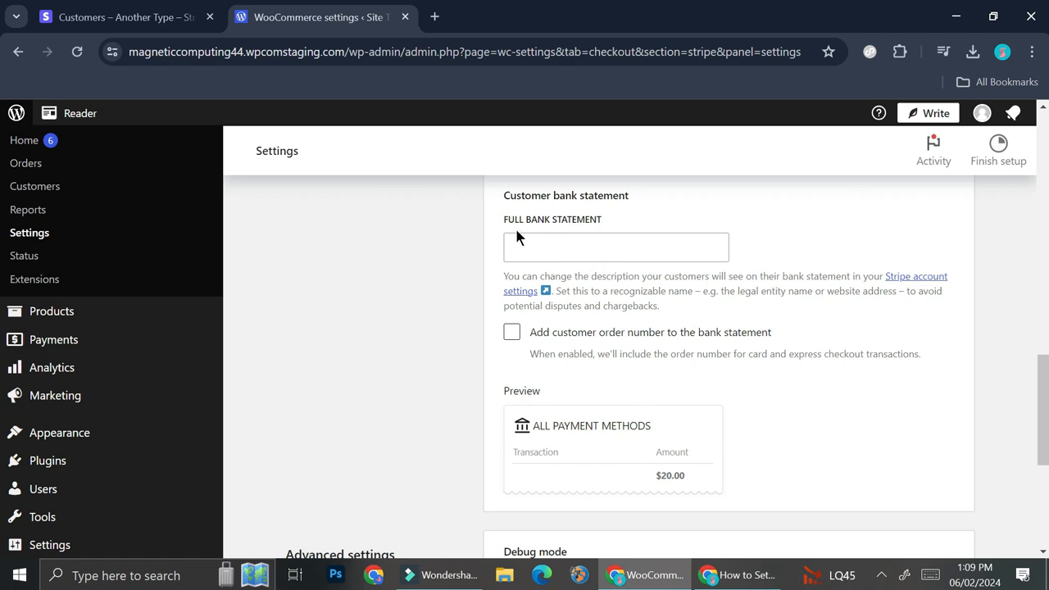
pyautogui.scroll(-3, 813, 312)
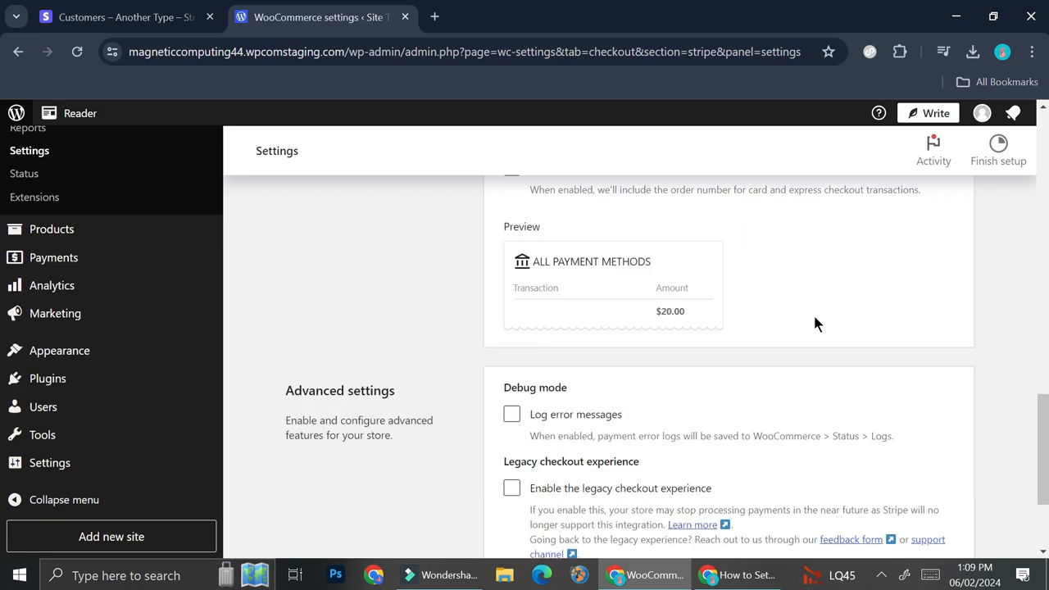
pyautogui.scroll(7, 799, 320)
pyautogui.scroll(-4, 792, 319)
pyautogui.scroll(-3, 791, 319)
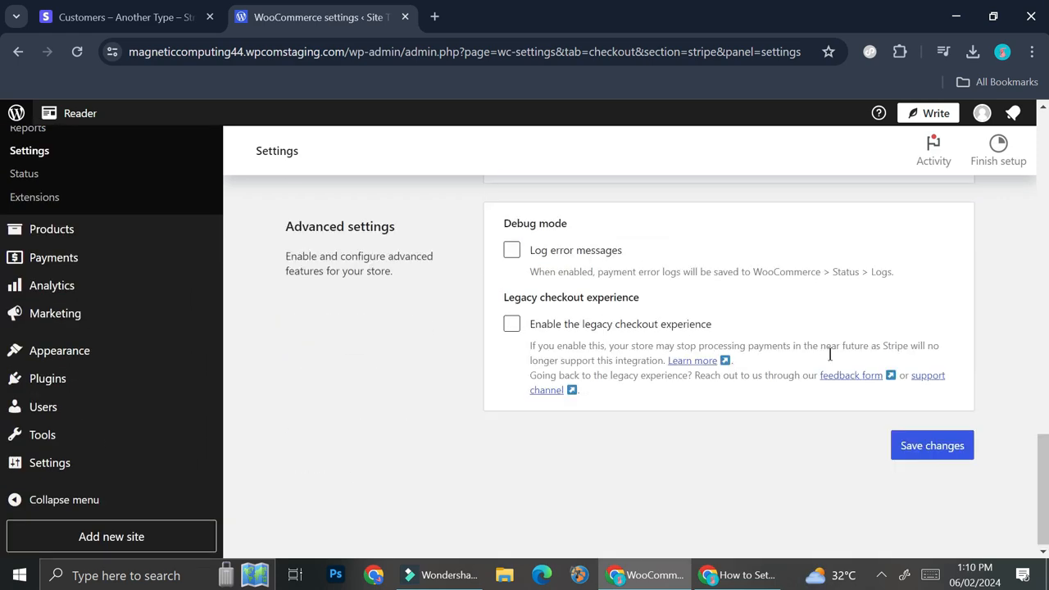
# - Save the changes to the WooCommerce Stripe gateway settings
pyautogui.click(916, 450)
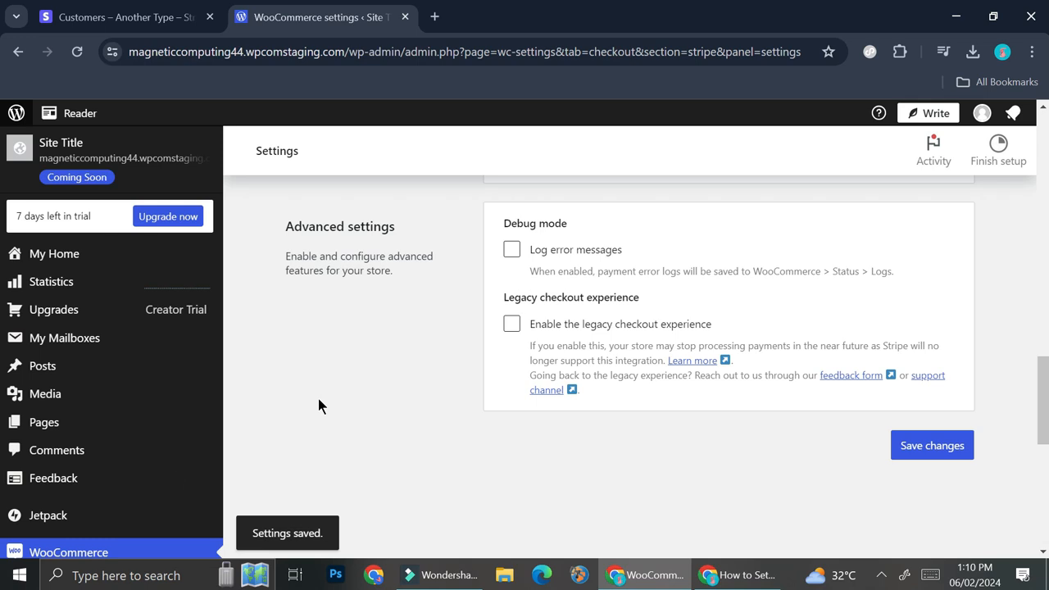
pyautogui.scroll(-3, 159, 473)
pyautogui.scroll(1, 565, 328)
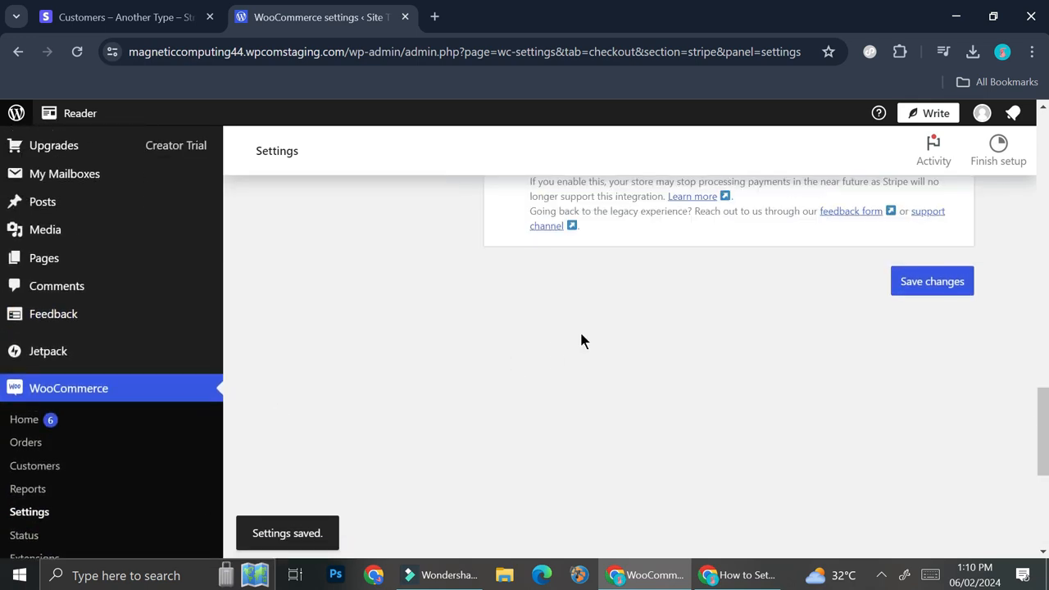
pyautogui.scroll(2, 456, 373)
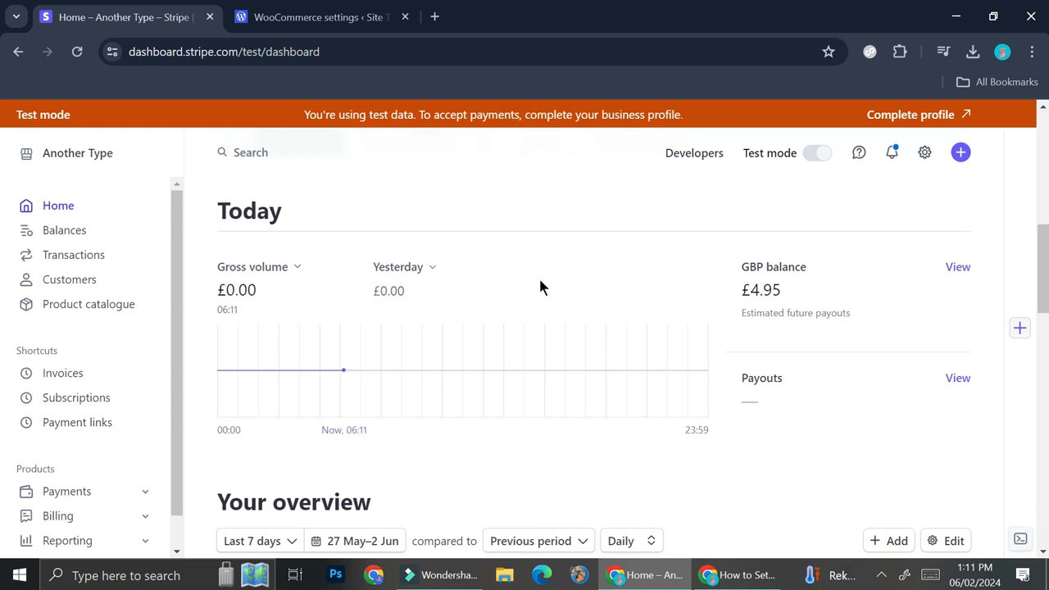
pyautogui.scroll(-2, 668, 353)
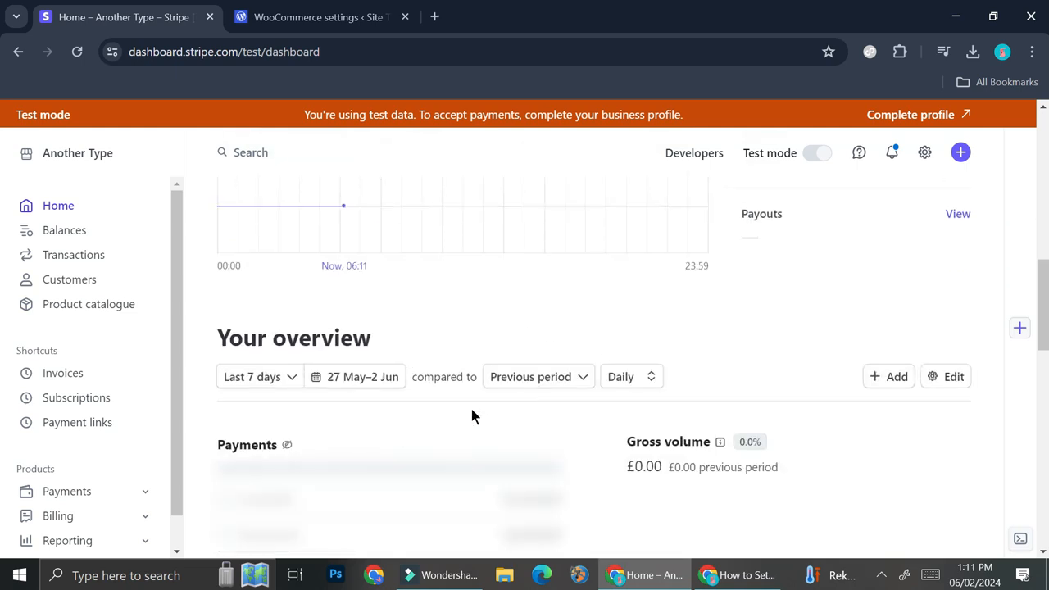
pyautogui.scroll(-2, 519, 438)
pyautogui.scroll(4, 575, 380)
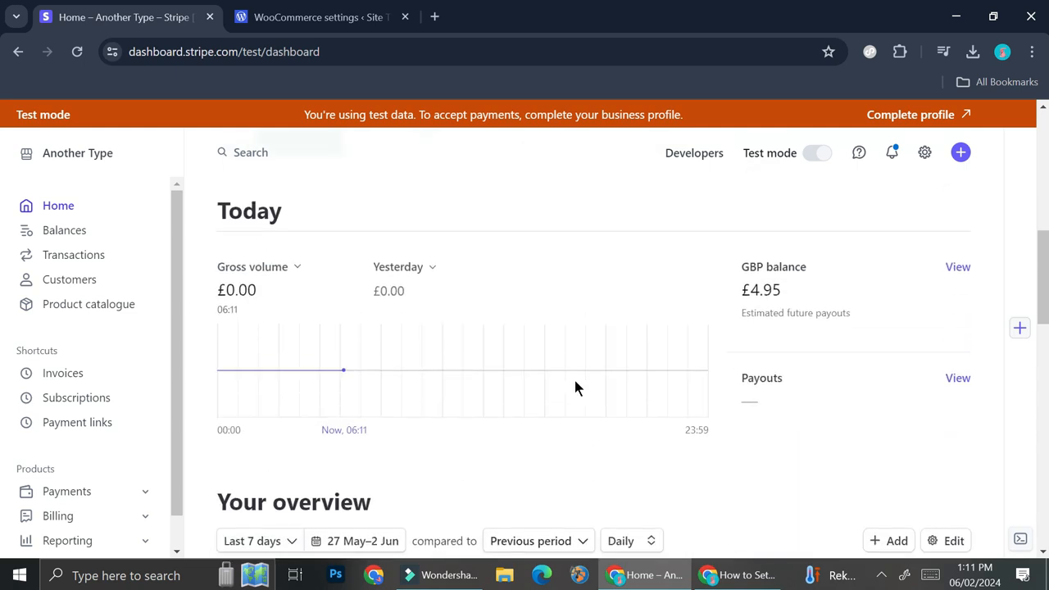